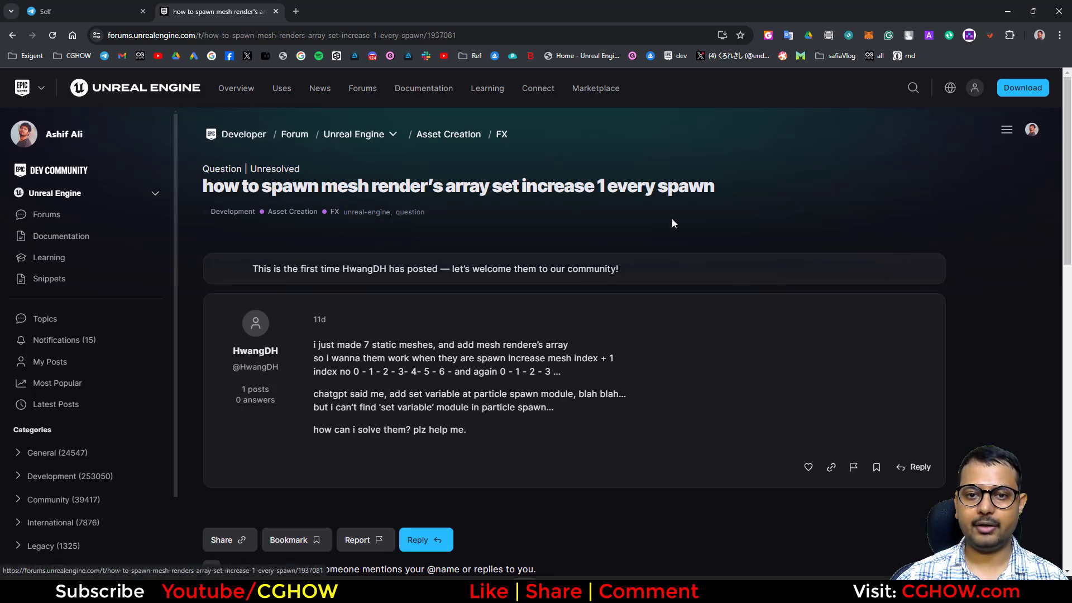
Step: Launch Paint from Windows search and size it as a window over the forum post
scroll(391, 279, down, 1)
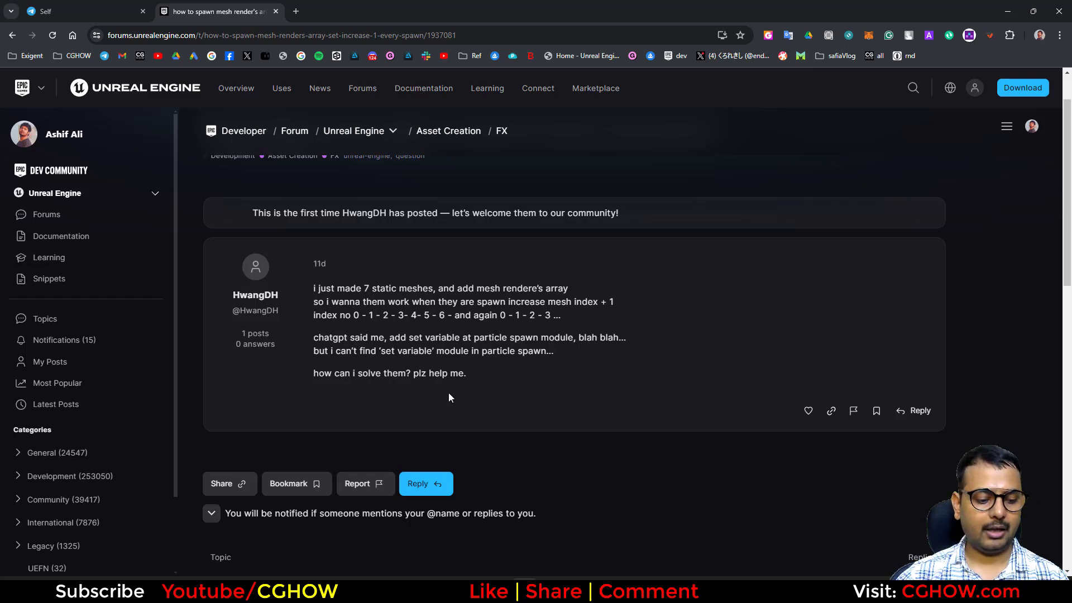
key(super)
text(pai)
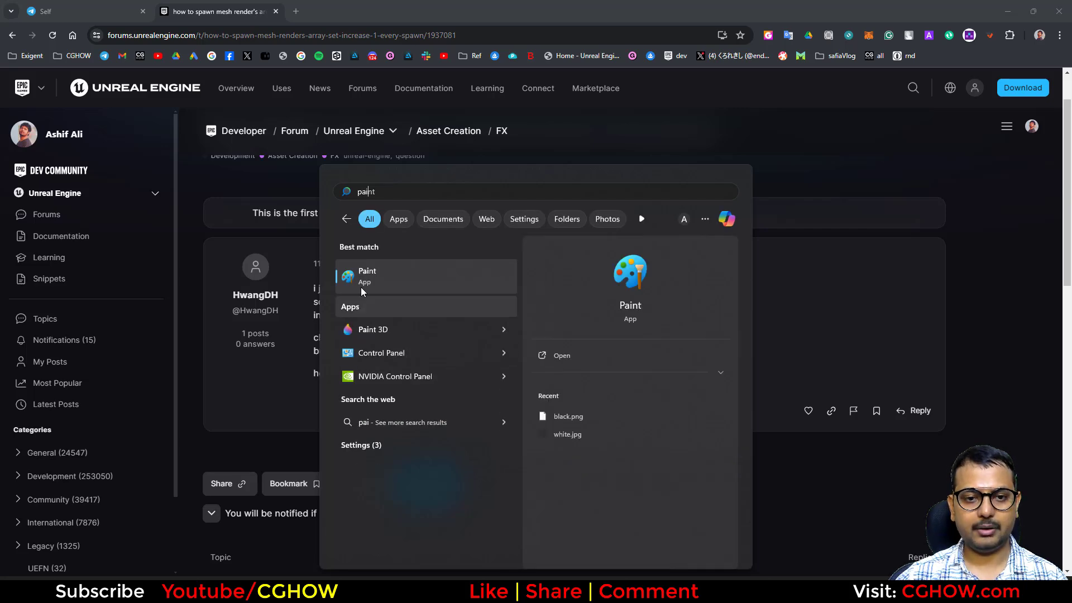
click(425, 273)
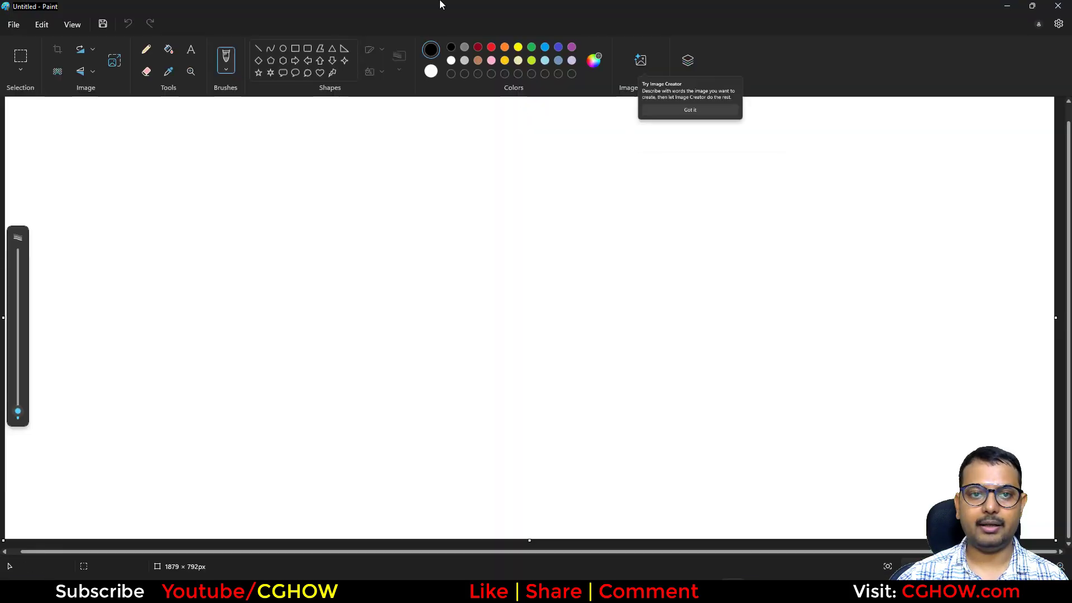
mouse_move(441, 4)
mouse_down()
mouse_move(466, 33)
mouse_move(746, 148)
mouse_move(475, 380)
mouse_move(521, 360)
mouse_move(530, 61)
mouse_up()
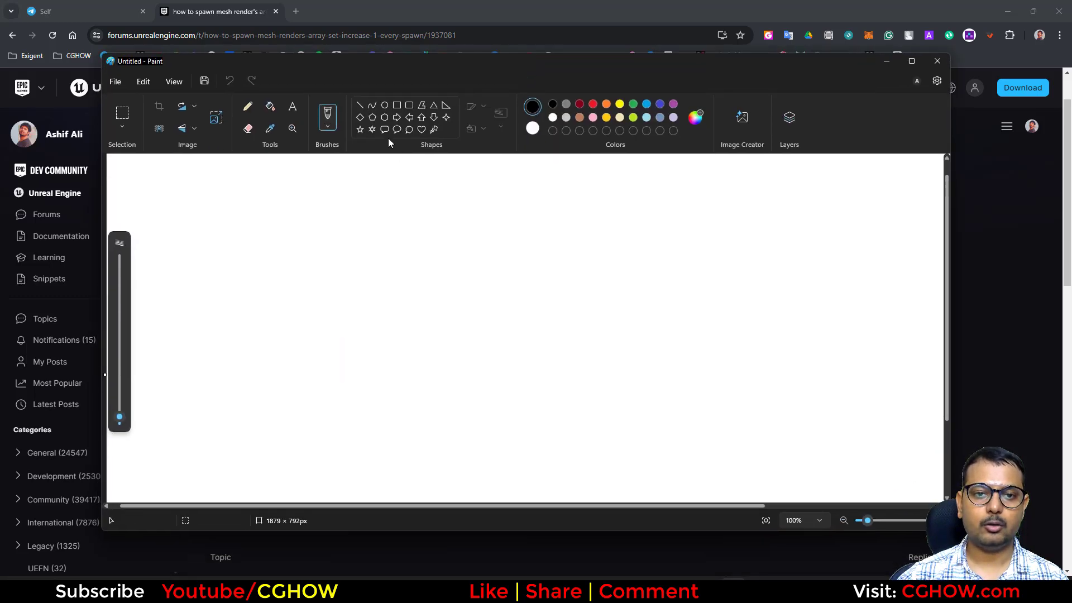
Step: Write red numbers 1–6 and draw a different blue shape beside each
click(593, 104)
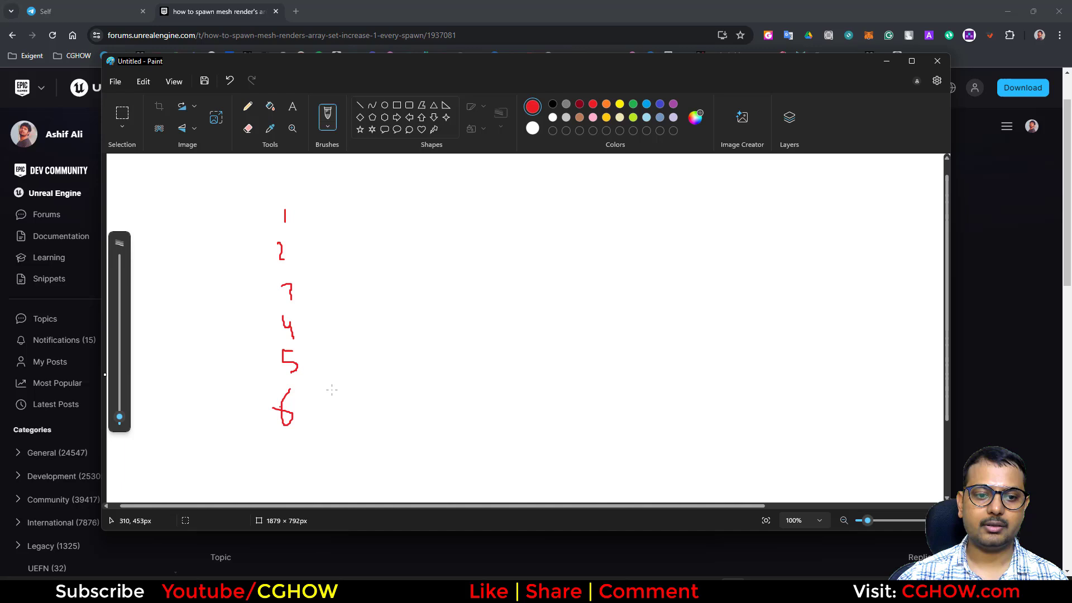
click(647, 104)
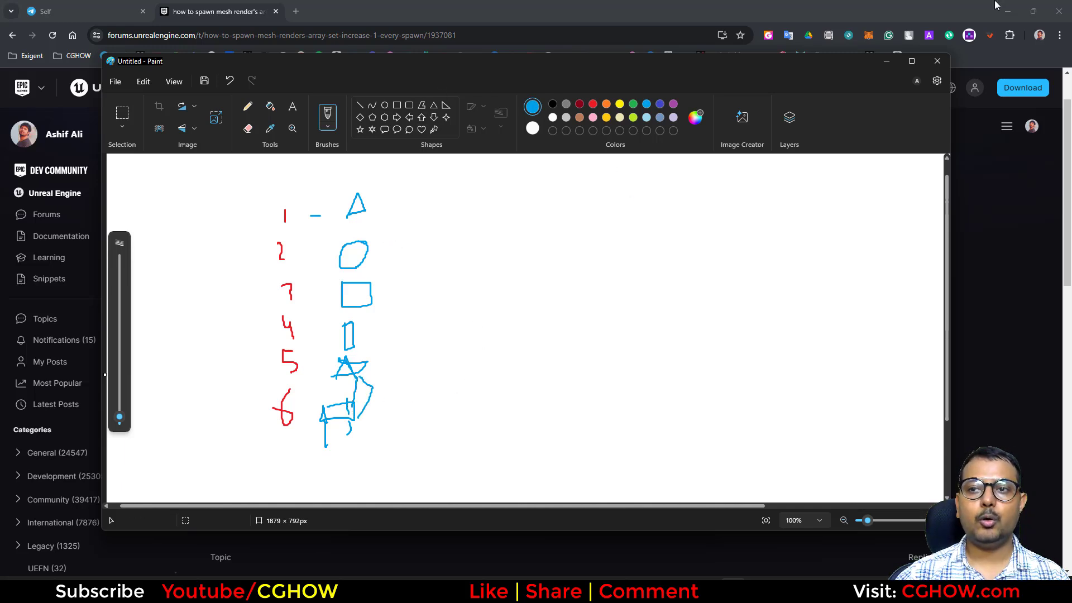
mouse_move(631, 58)
mouse_down()
mouse_move(628, 112)
mouse_move(704, 367)
mouse_up()
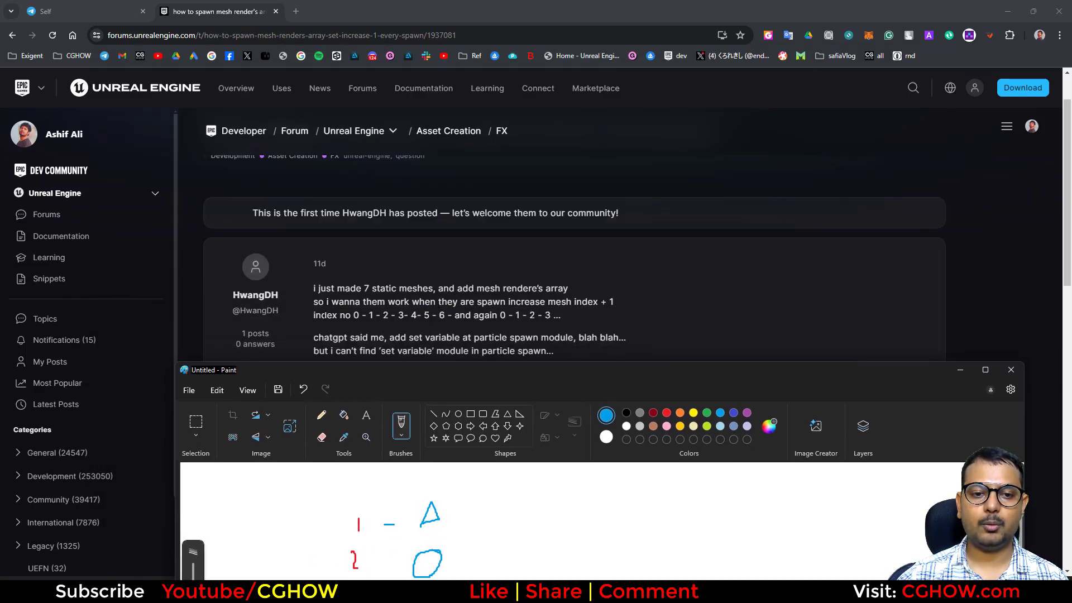
mouse_move(497, 371)
mouse_down()
mouse_move(517, 239)
mouse_move(541, 369)
mouse_move(503, 261)
mouse_up()
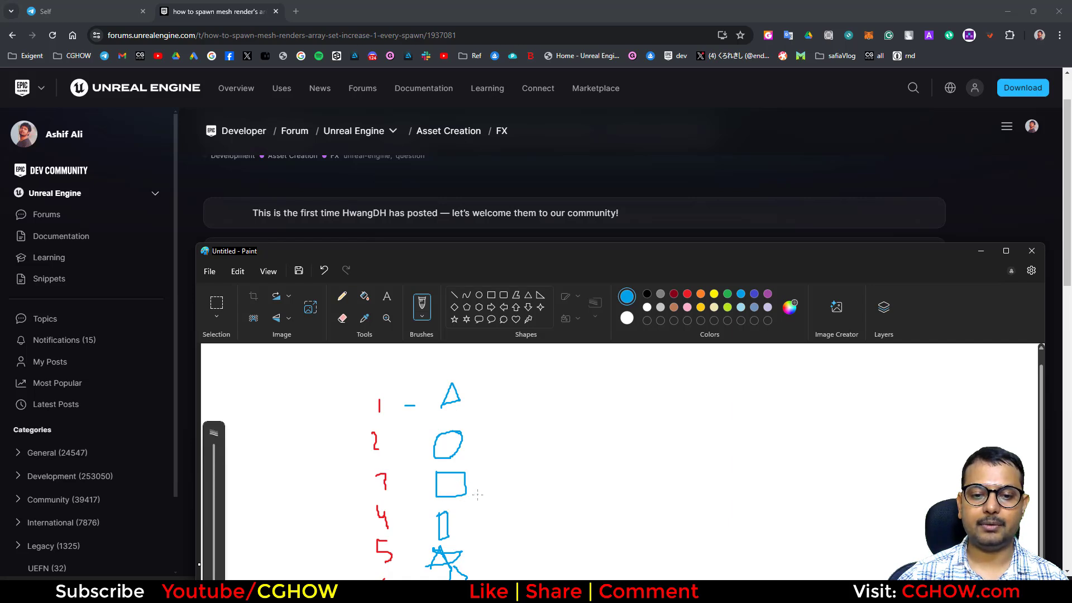
Step: Compare the sketch with the forum post, then minimize Paint
scroll(477, 494, down, 3)
scroll(374, 419, up, 3)
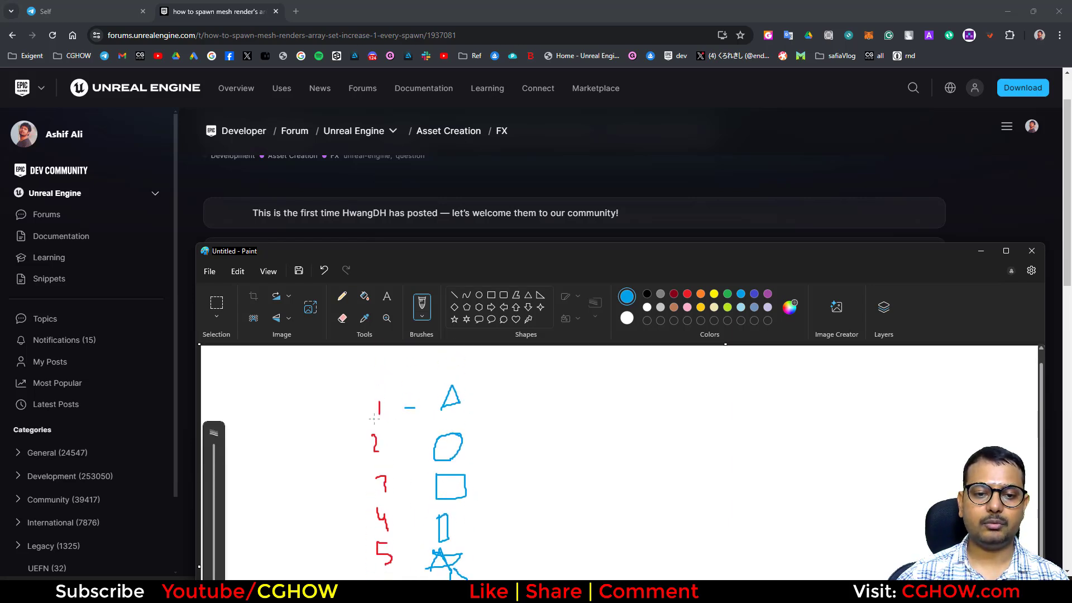
scroll(385, 392, down, 2)
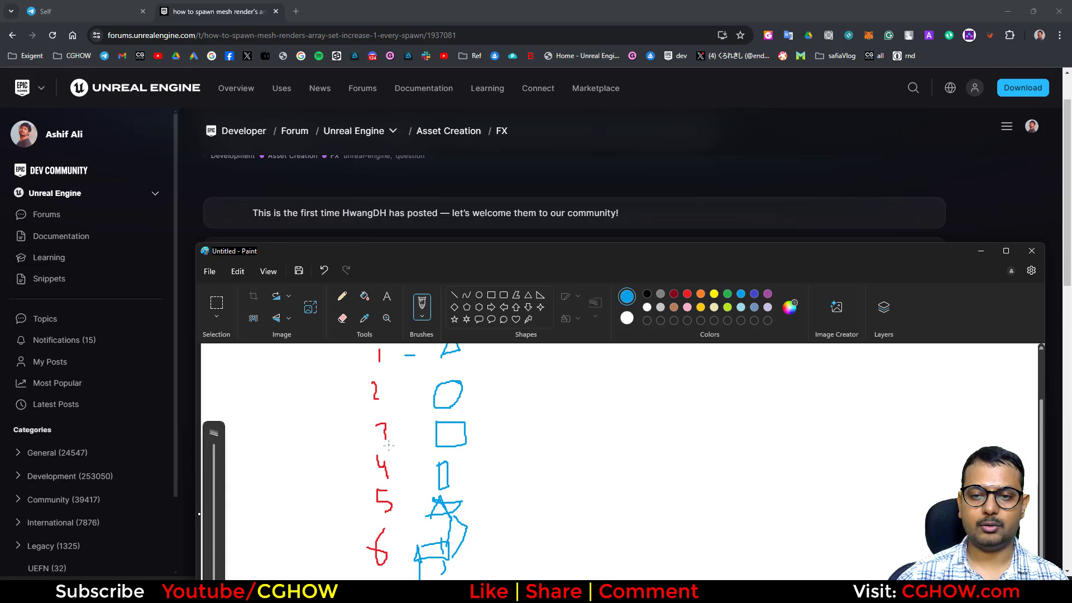
scroll(405, 418, up, 2)
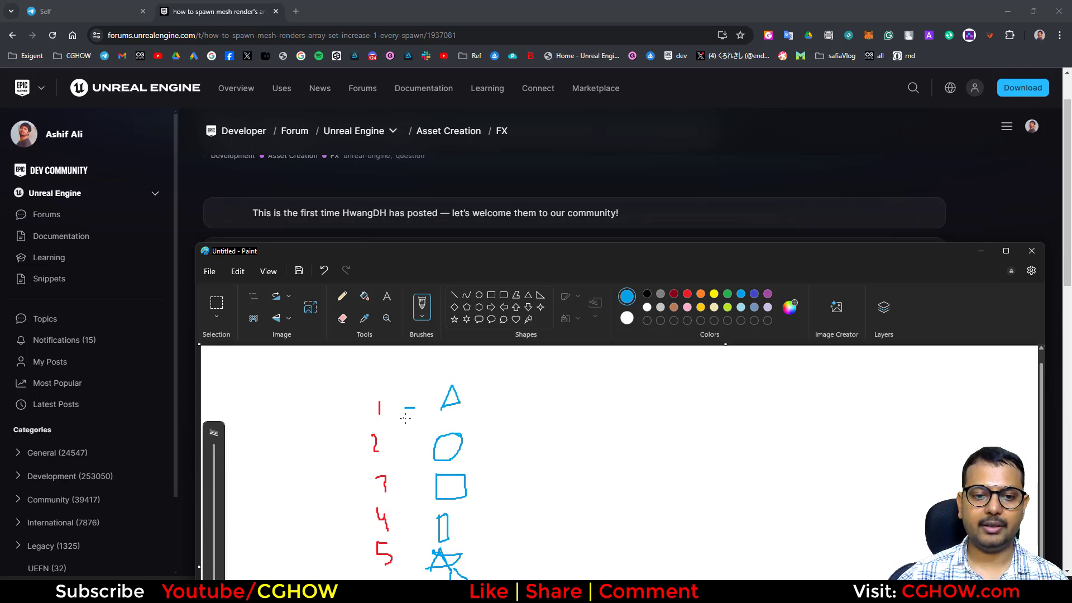
click(977, 249)
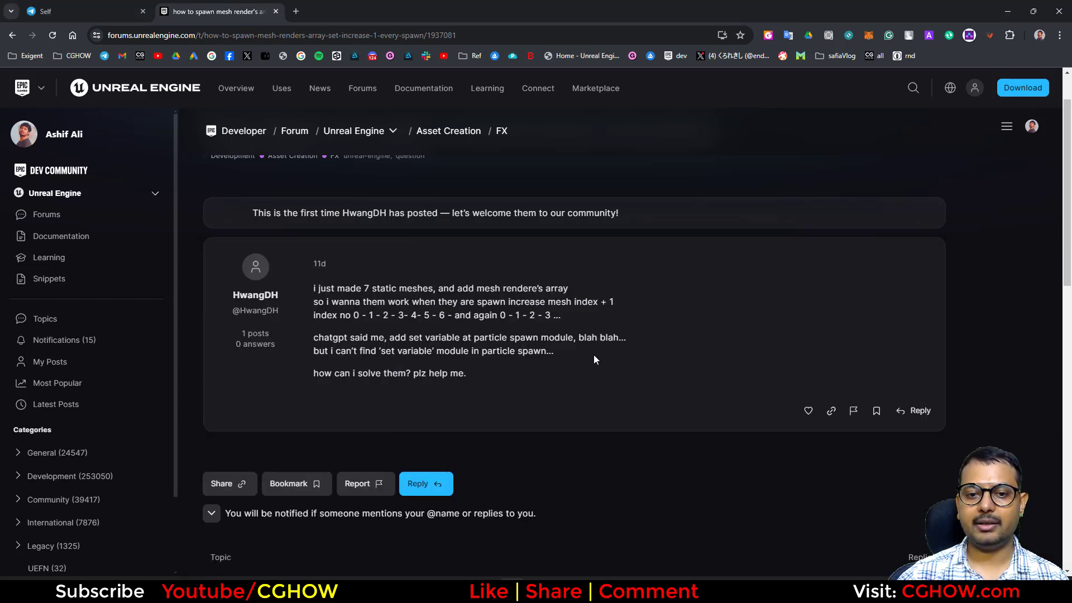
Step: Create a new Niagara System from the Fountain template in the Content Browser
click(1017, 7)
right_click(286, 433)
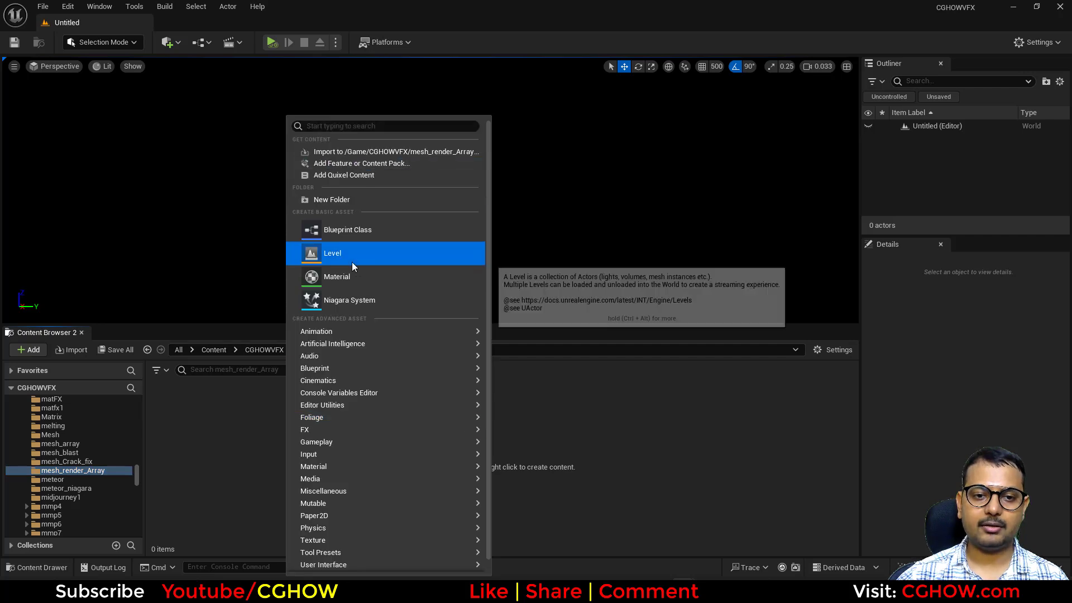
click(568, 291)
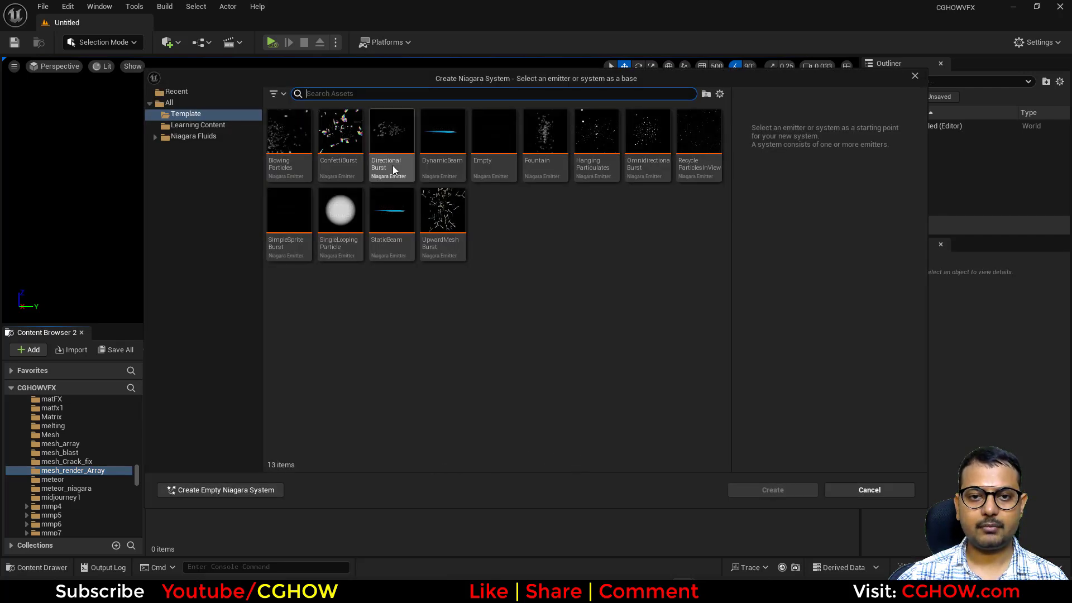
click(544, 142)
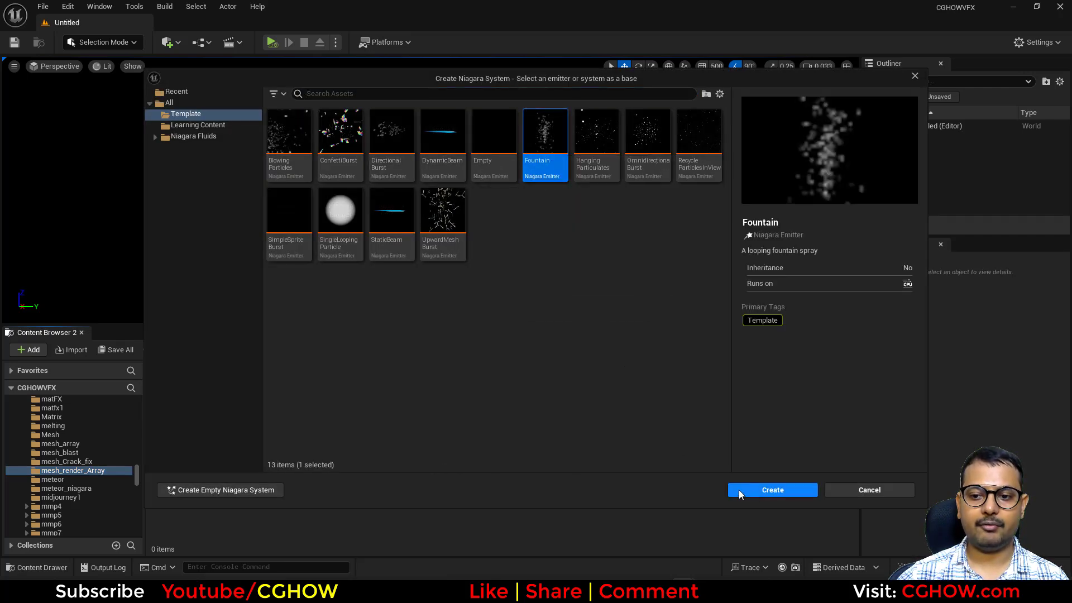
click(772, 489)
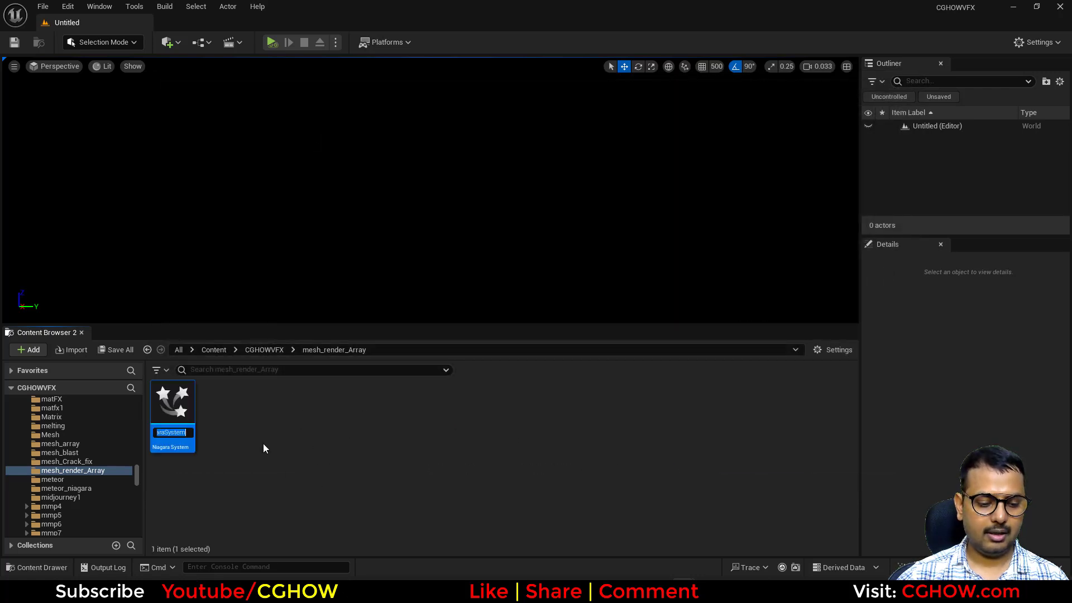
Step: Name the new asset FX_mesh_Render_array and save it
text(FX_)
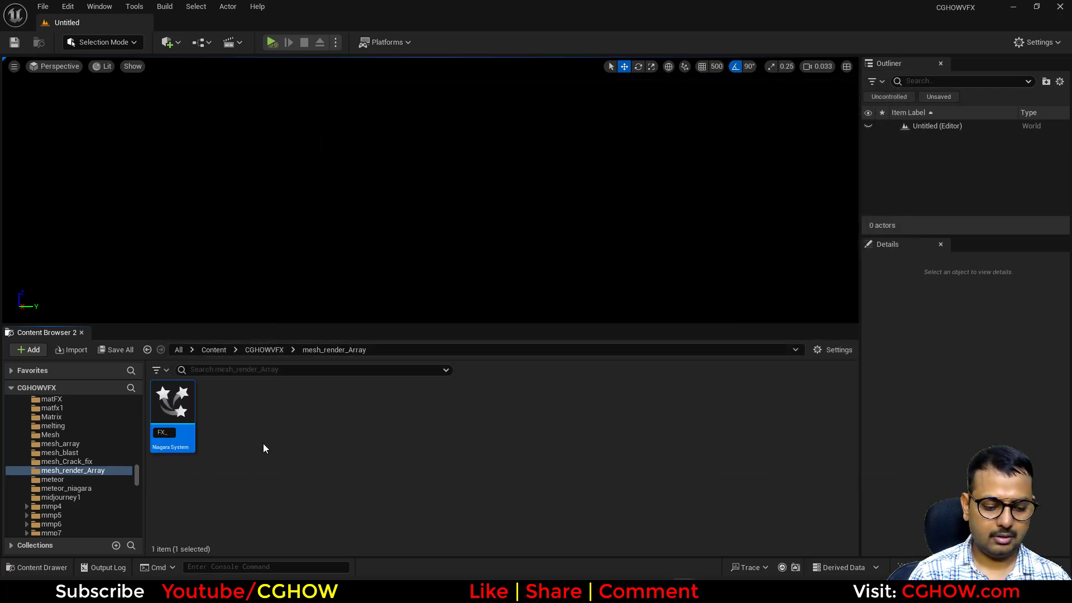
text(mesh_Rende)
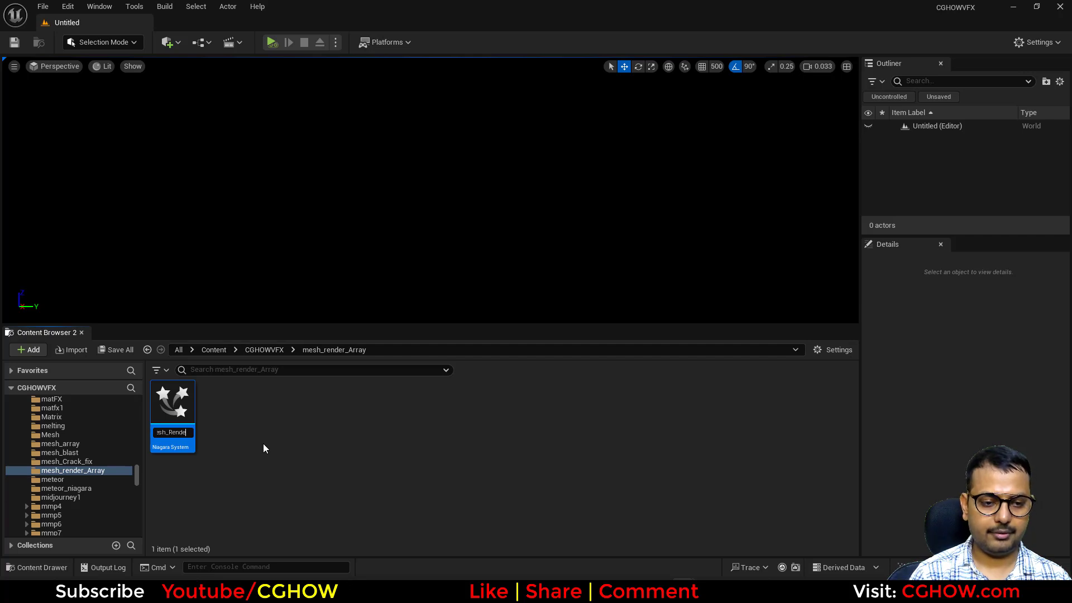
text(r_array)
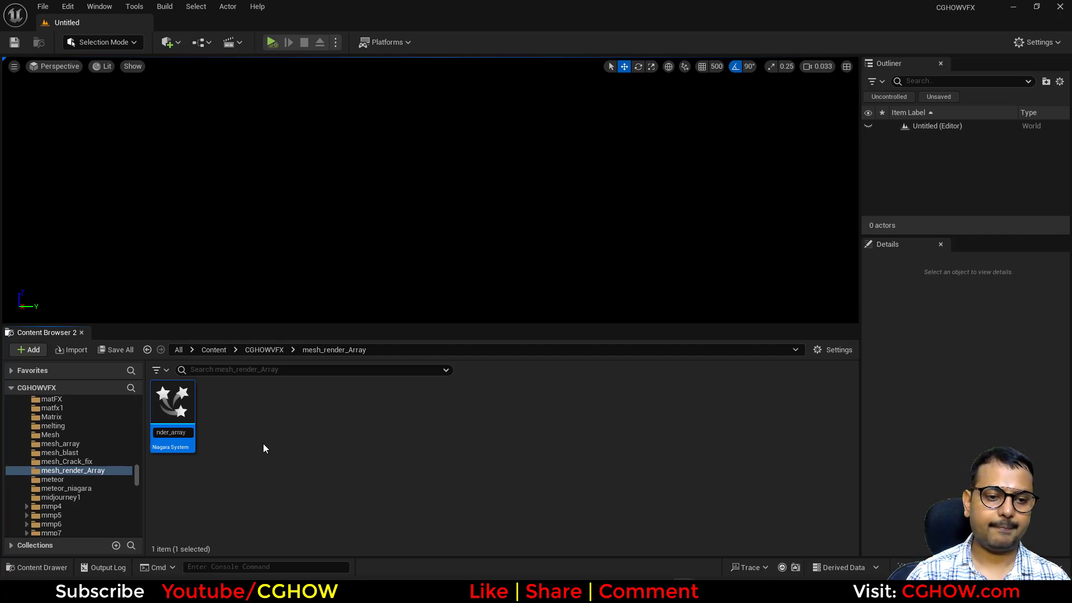
key(Return)
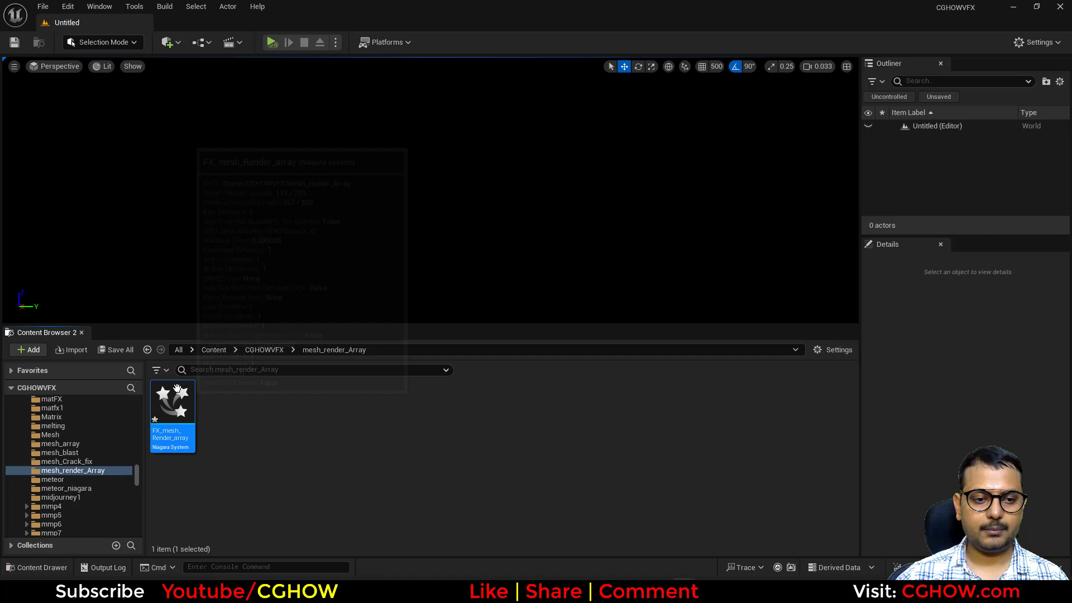
right_click(177, 388)
click(220, 203)
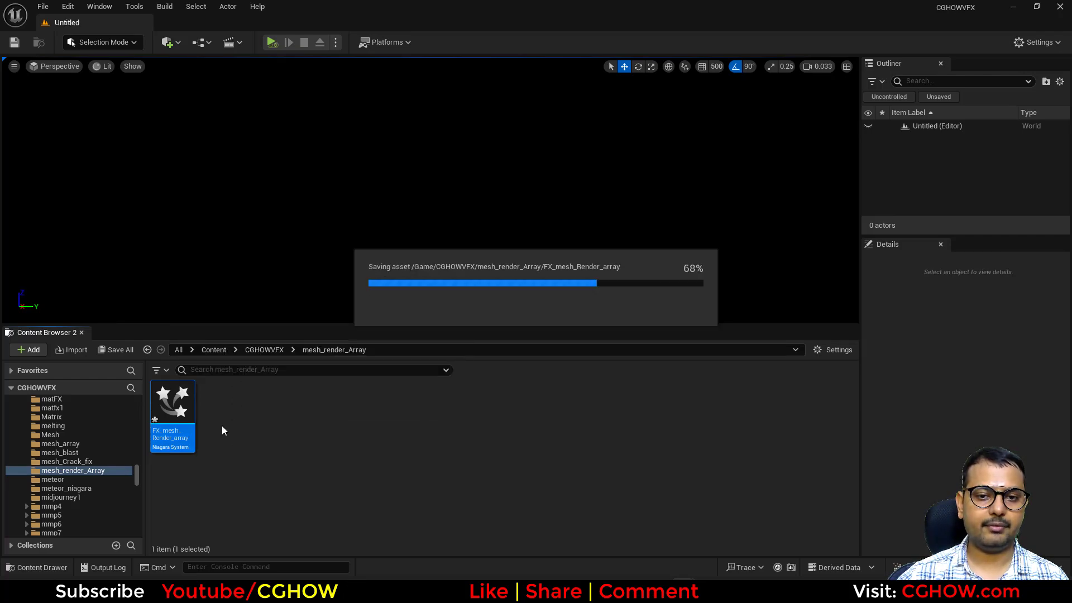
Step: Open FX_mesh_Render_array and delete the Drag and Scale Color modules
double_click(172, 405)
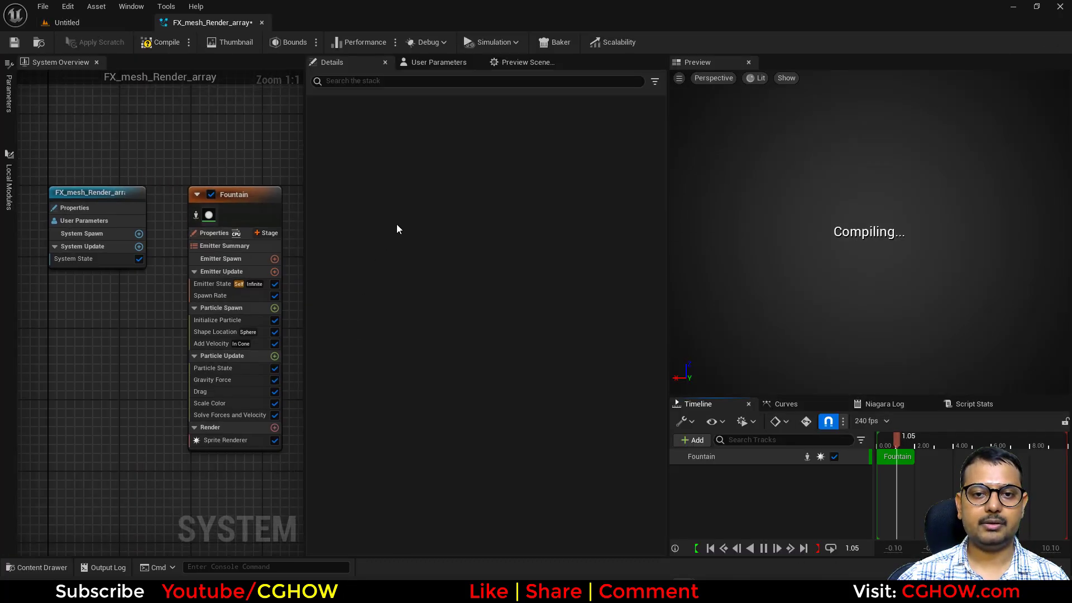
right_drag(156, 366, 67, 354)
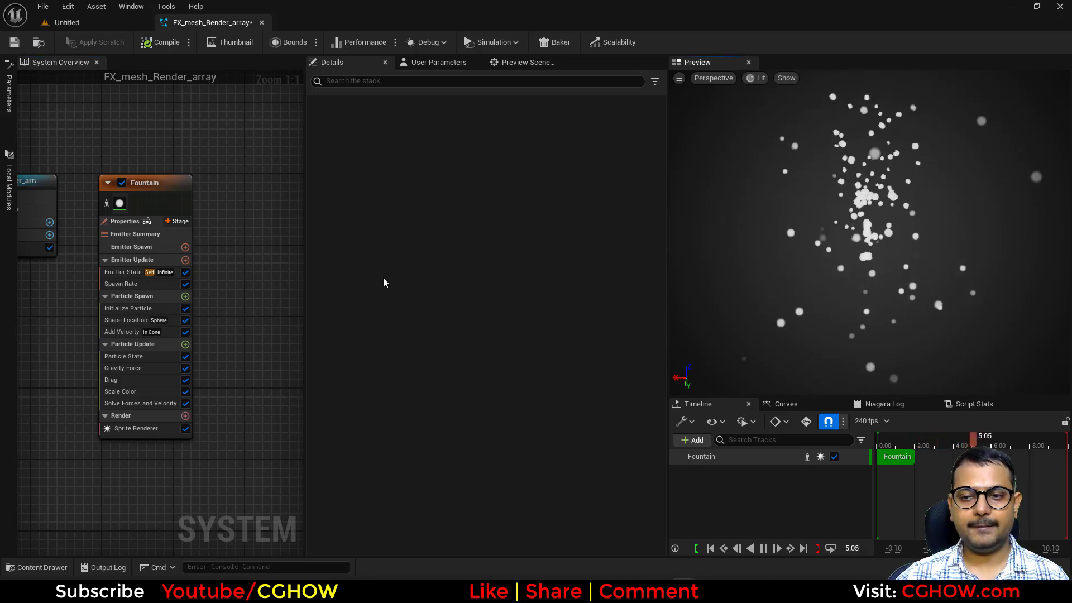
click(118, 390)
key(Delete)
click(121, 380)
key(Delete)
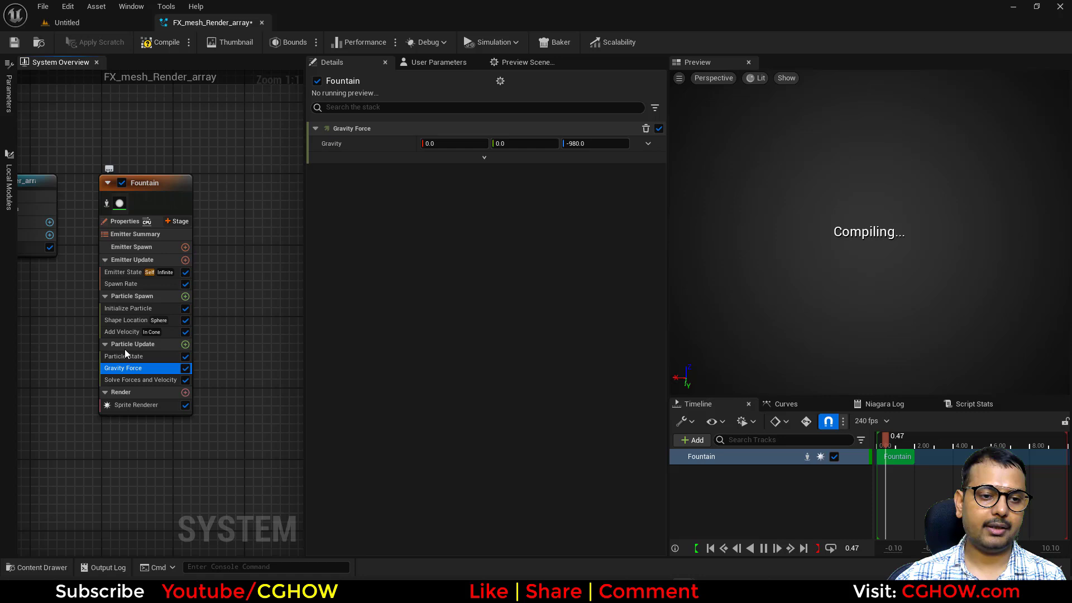
Step: Delete the Gravity Force, Add Velocity, Shape Location and Spawn Rate modules
key(Delete)
click(129, 332)
key(Delete)
click(130, 320)
key(Delete)
click(132, 284)
key(Delete)
click(167, 273)
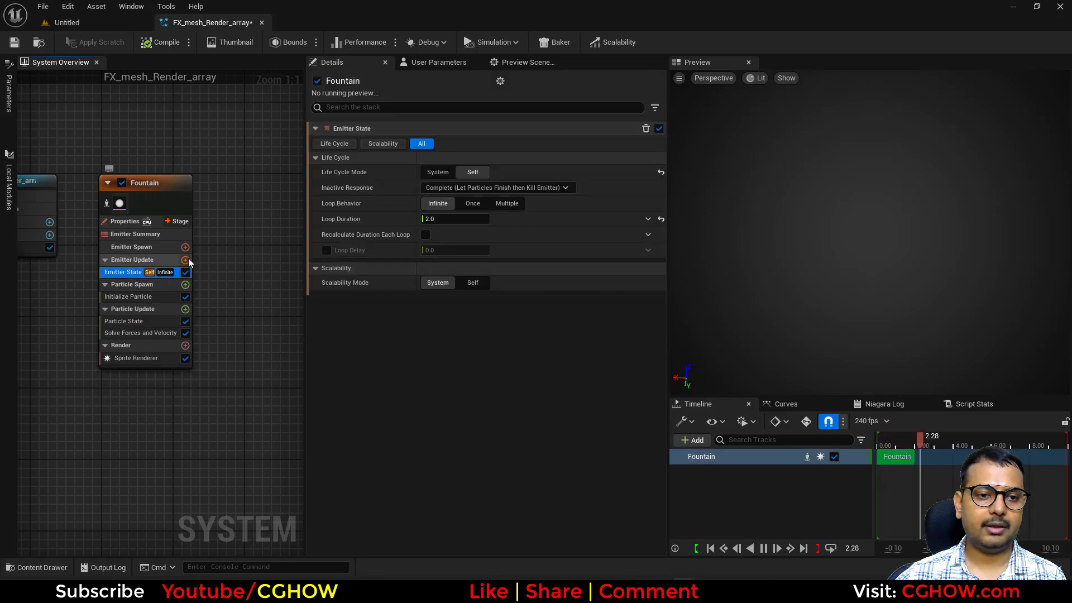
Step: Add a Spawn Burst Instantaneous module to Emitter Update and check the loop settings
click(187, 260)
click(243, 363)
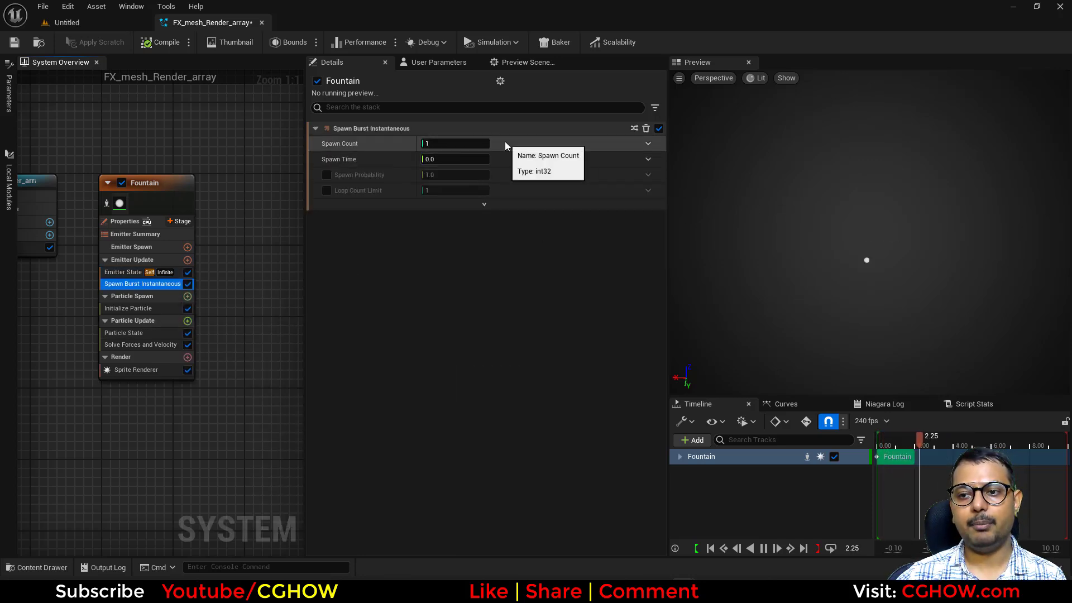
click(144, 272)
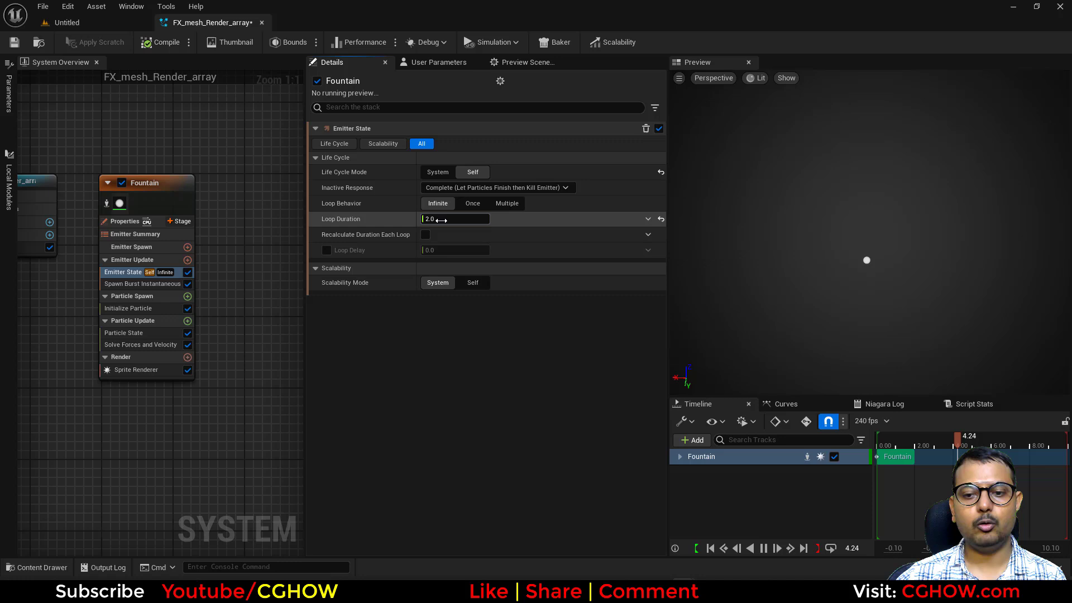
Step: Set Initialize Particle's Lifetime Mode to Direct Set with a 0.5 second lifetime
click(137, 308)
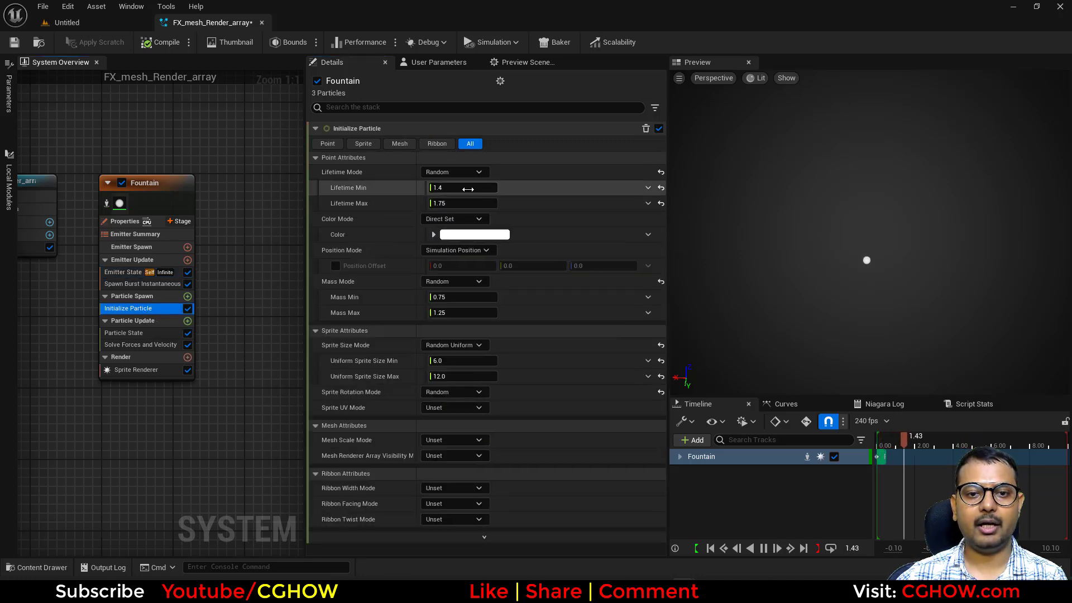
click(453, 172)
click(438, 184)
click(463, 188)
text(.5)
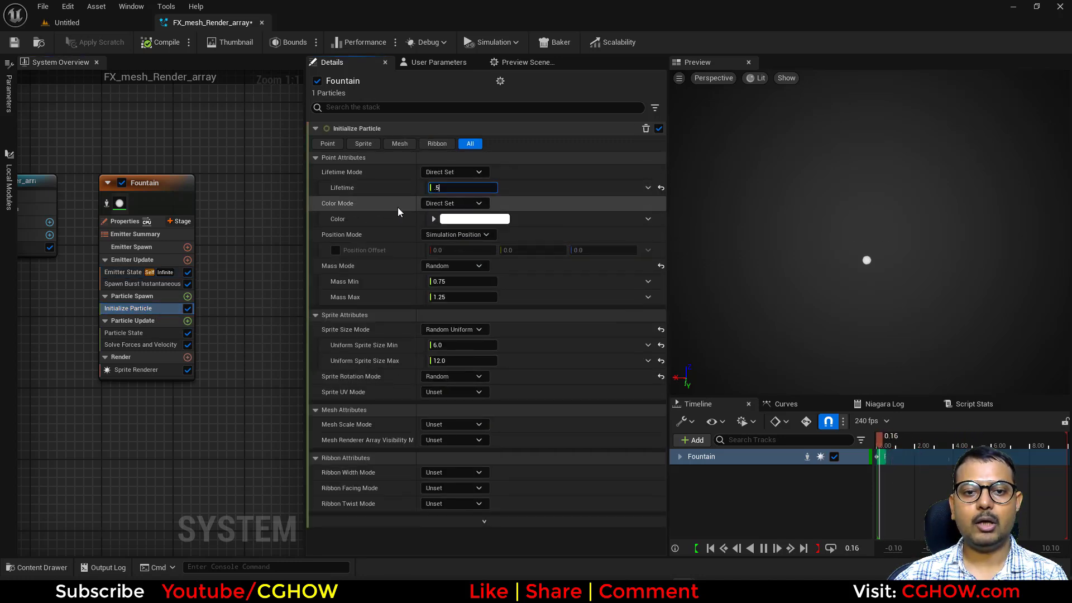
key(Return)
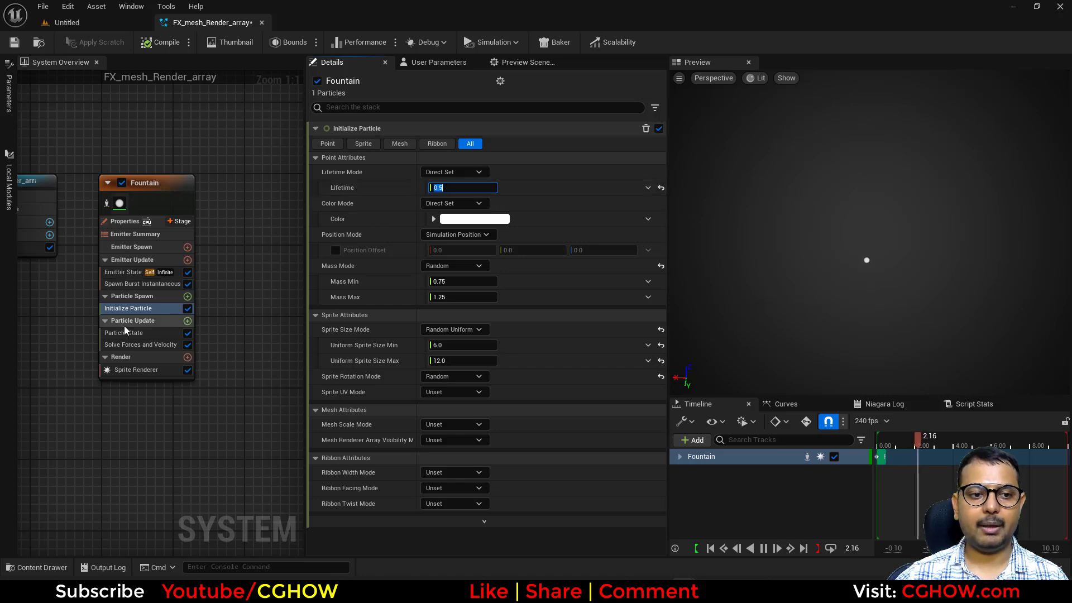
Step: Review the burst count and 0.5 loop duration, and watch the looping particle preview
click(131, 283)
click(126, 272)
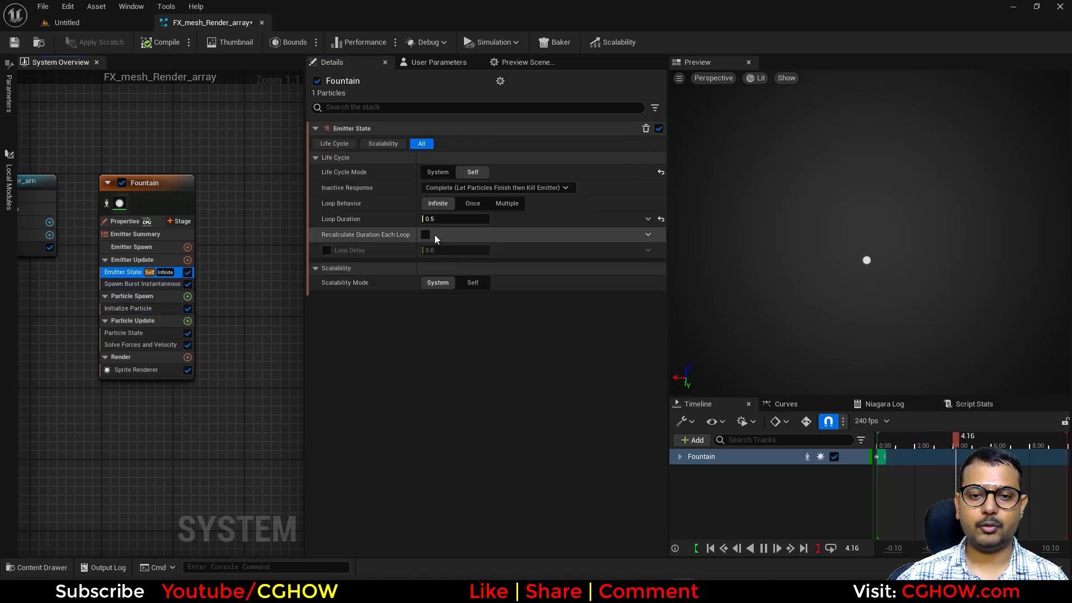
click(143, 284)
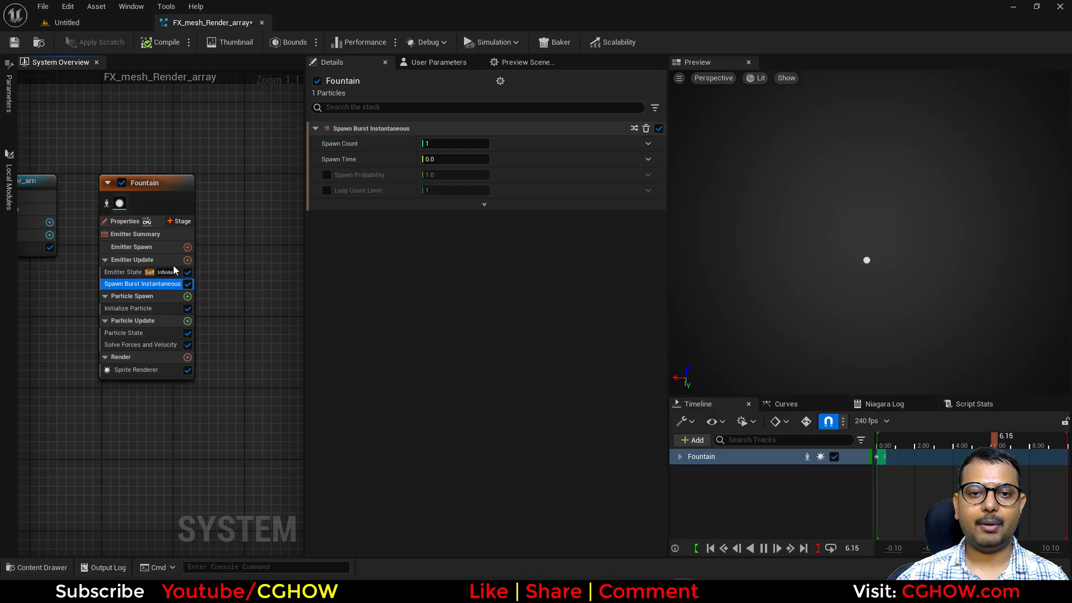
click(128, 308)
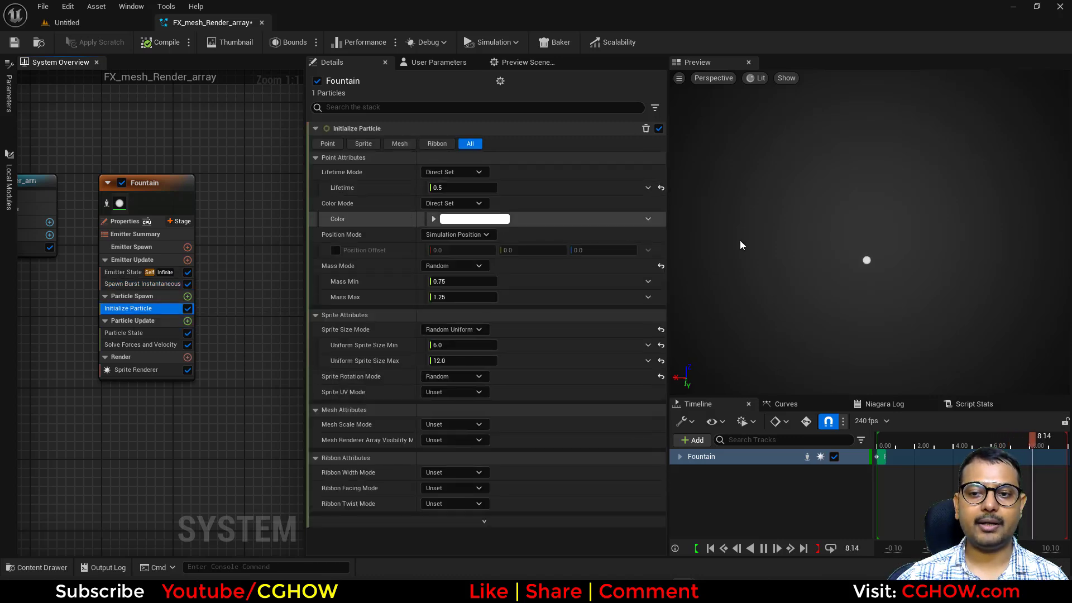
click(741, 246)
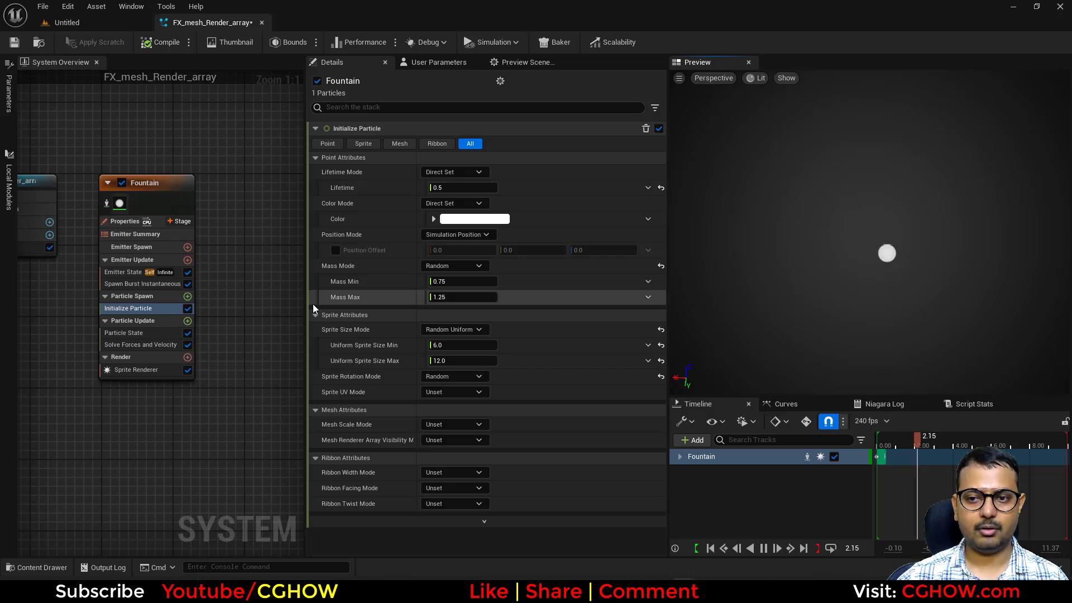
click(433, 219)
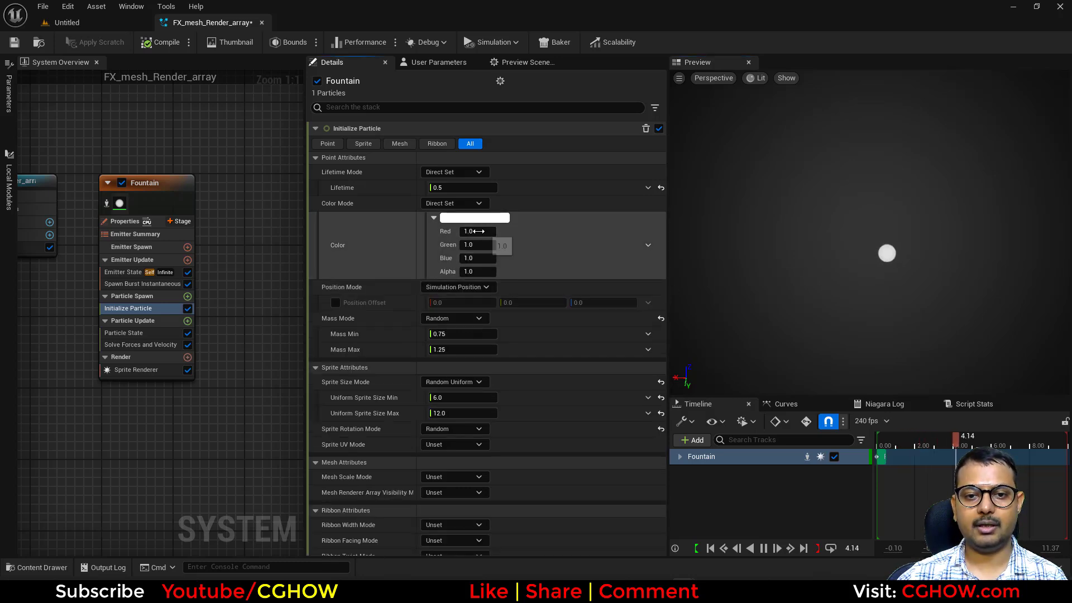
Step: Set the particle colour's Green and Blue channels to 0 so it starts red
click(474, 245)
text(0)
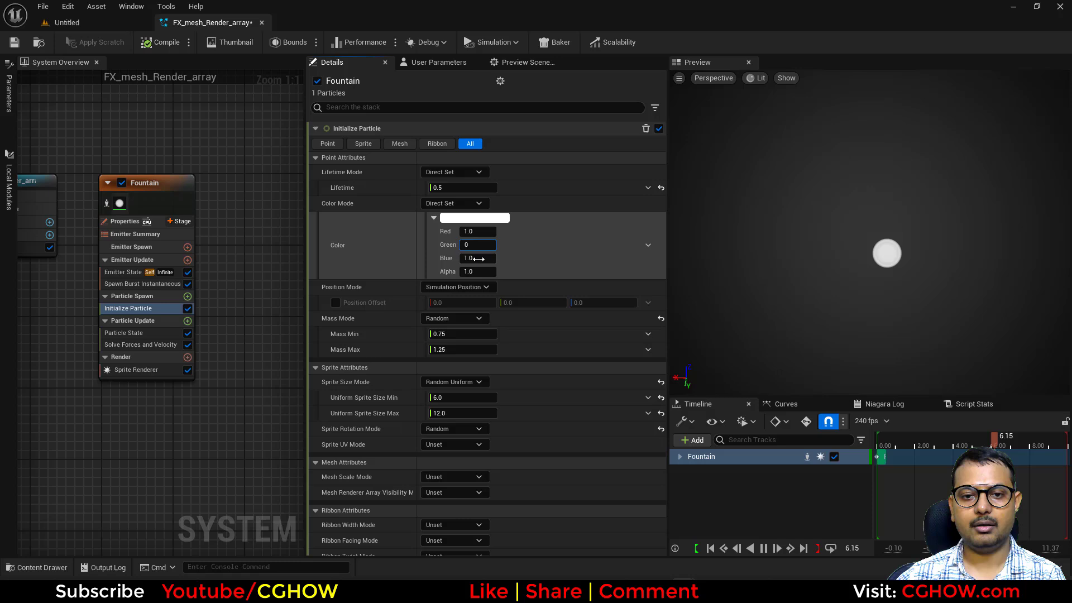
click(477, 259)
text(0)
key(Return)
Step: Switch Color Mode to Random Hue/Saturation/Value with a Hue Shift Range of -0 to 1
click(453, 203)
click(475, 253)
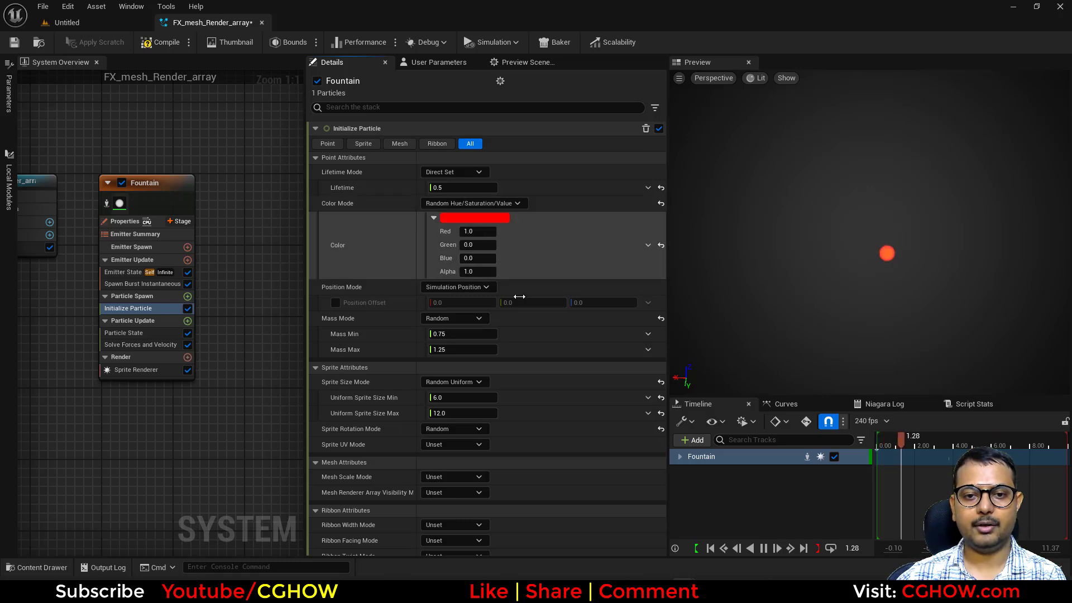
click(335, 287)
click(460, 287)
text(-)
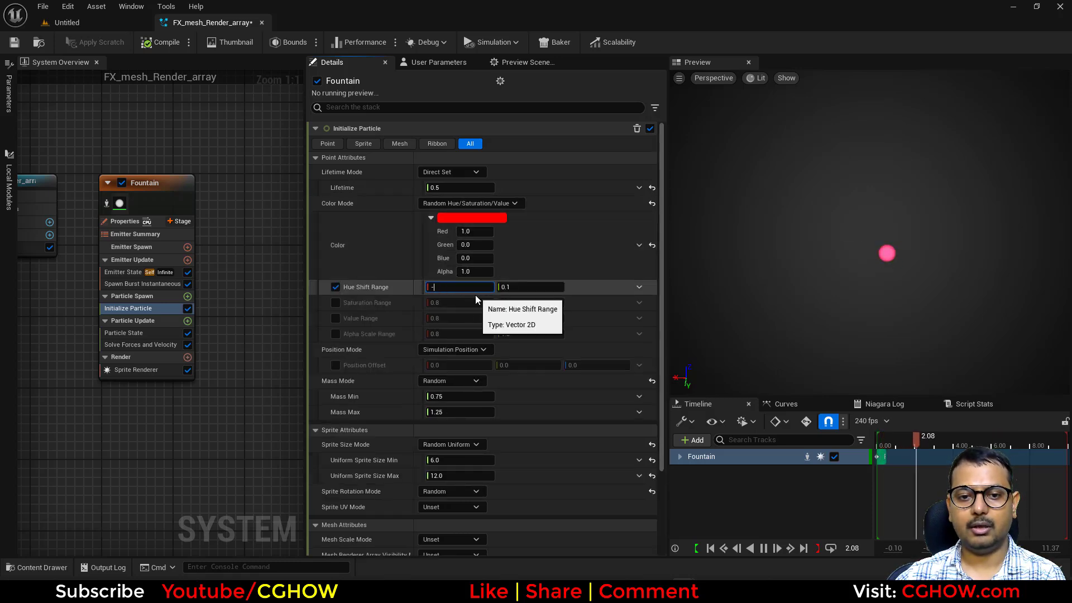
text(0)
key(Return)
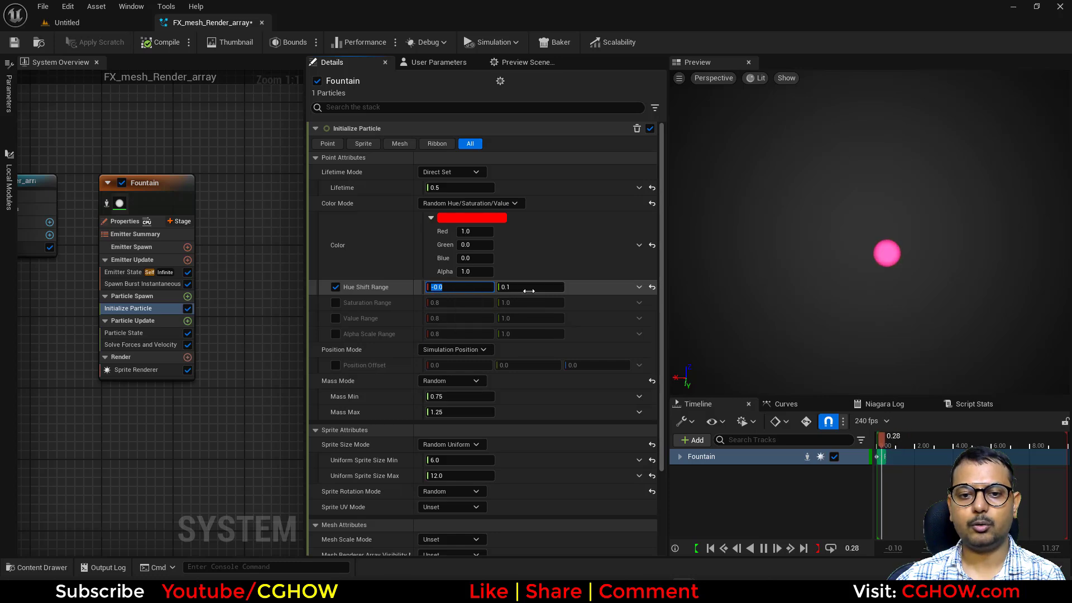
click(529, 286)
text(1)
key(Return)
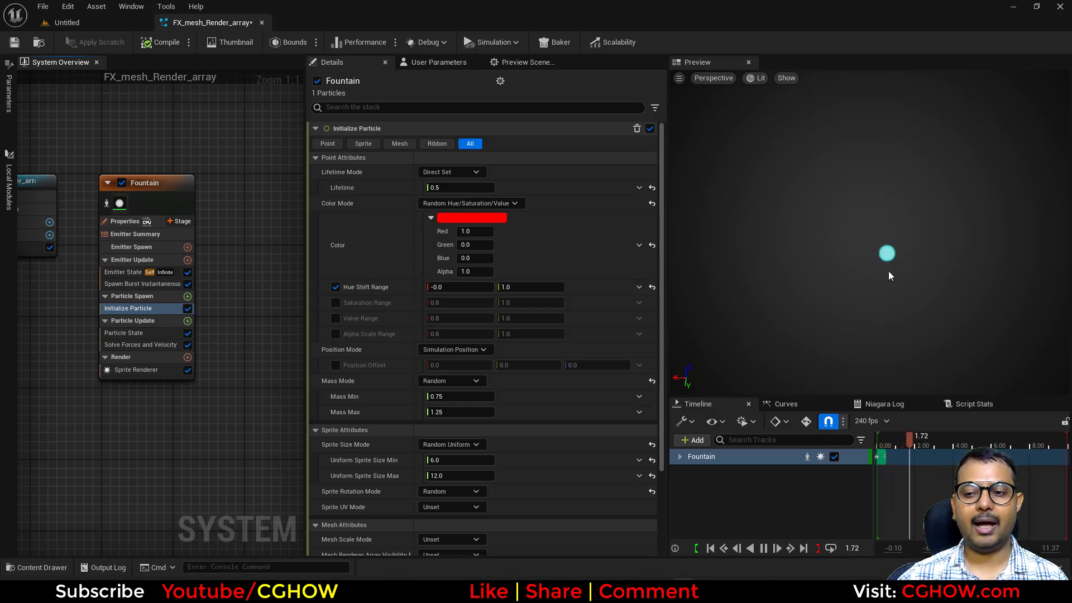
right_drag(225, 423, 153, 377)
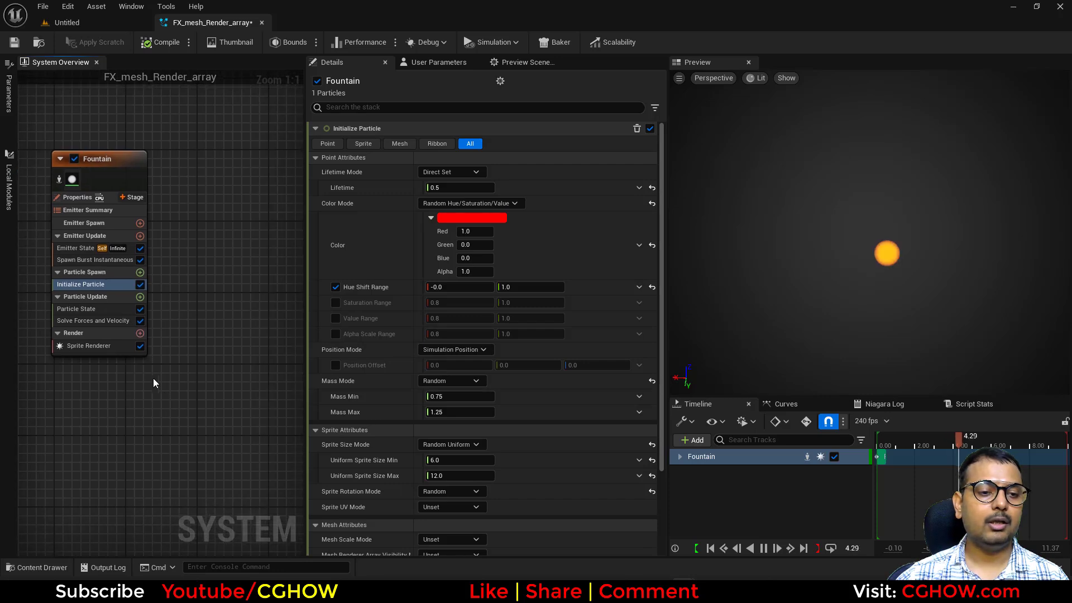
Step: Add a Mesh Renderer to the Fountain emitter and disable the Sprite Renderer
click(140, 332)
click(170, 410)
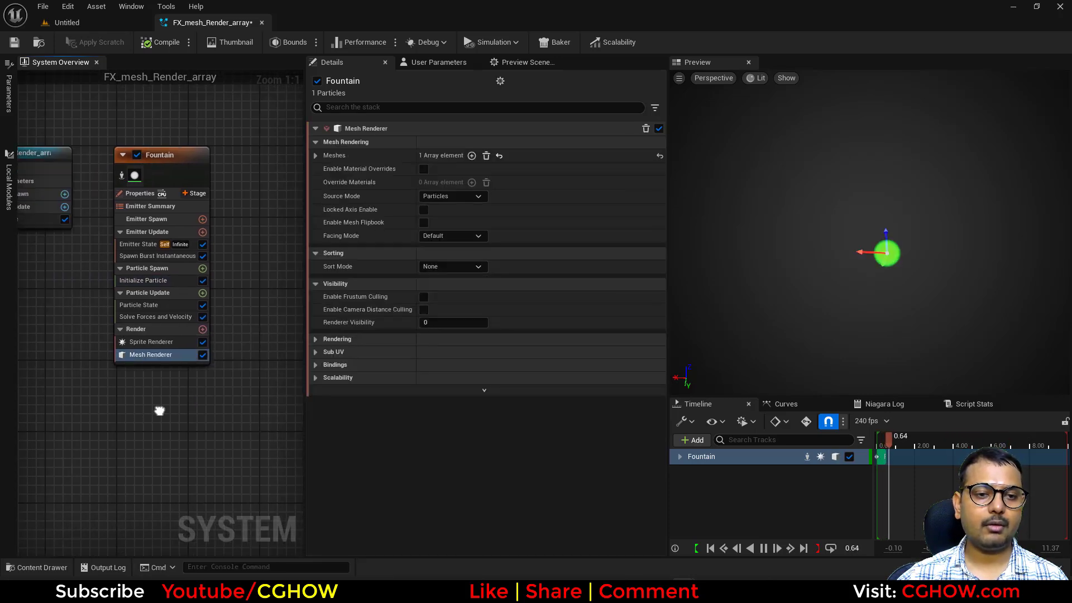
click(315, 155)
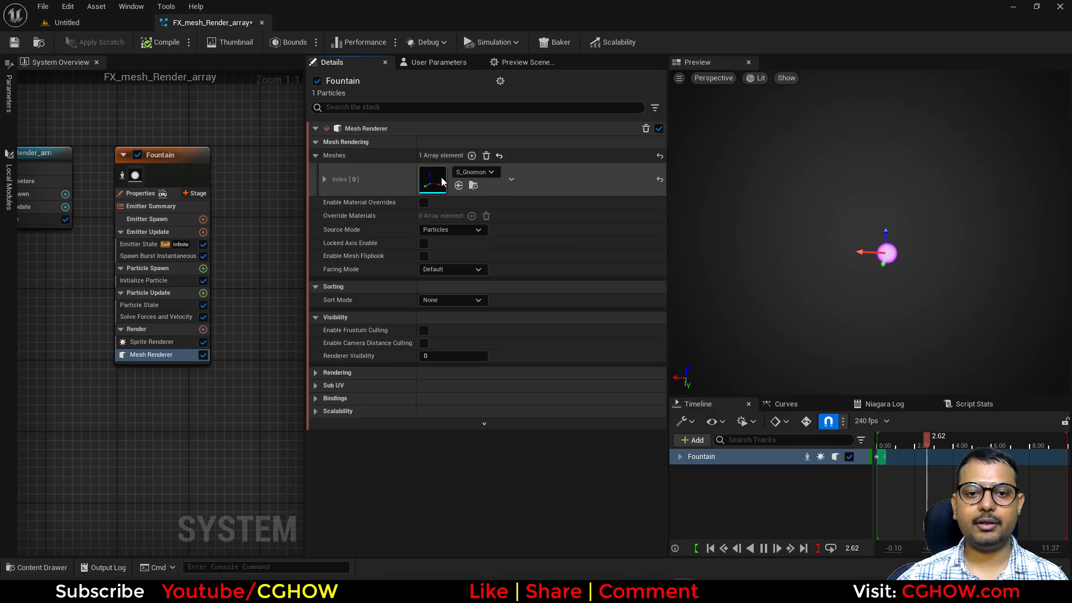
click(203, 342)
right_drag(132, 420, 139, 418)
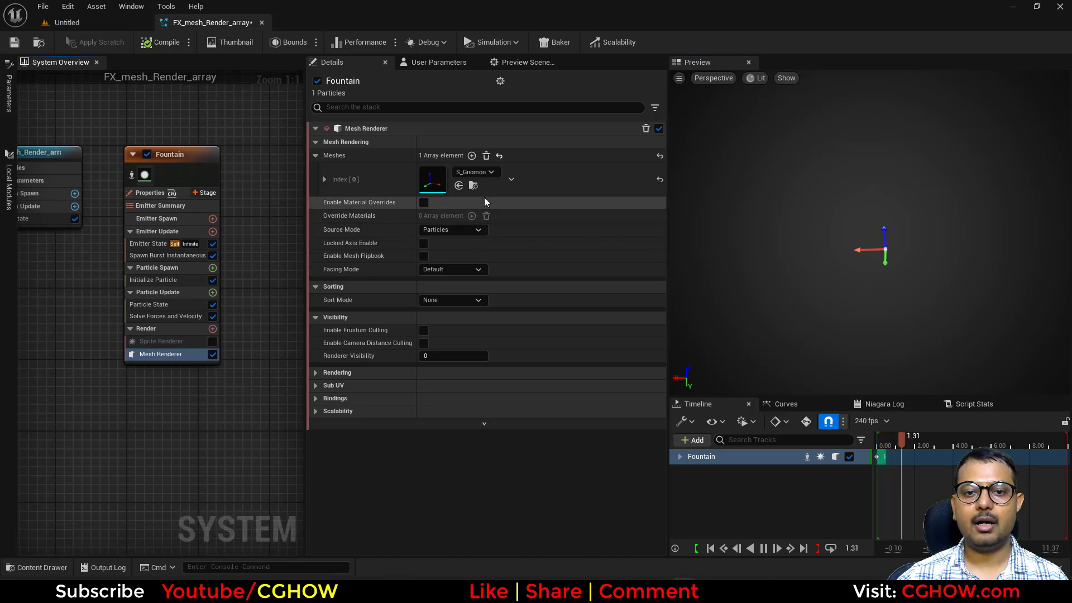
Step: Add elements to the Meshes array until it holds five mesh slots
click(474, 156)
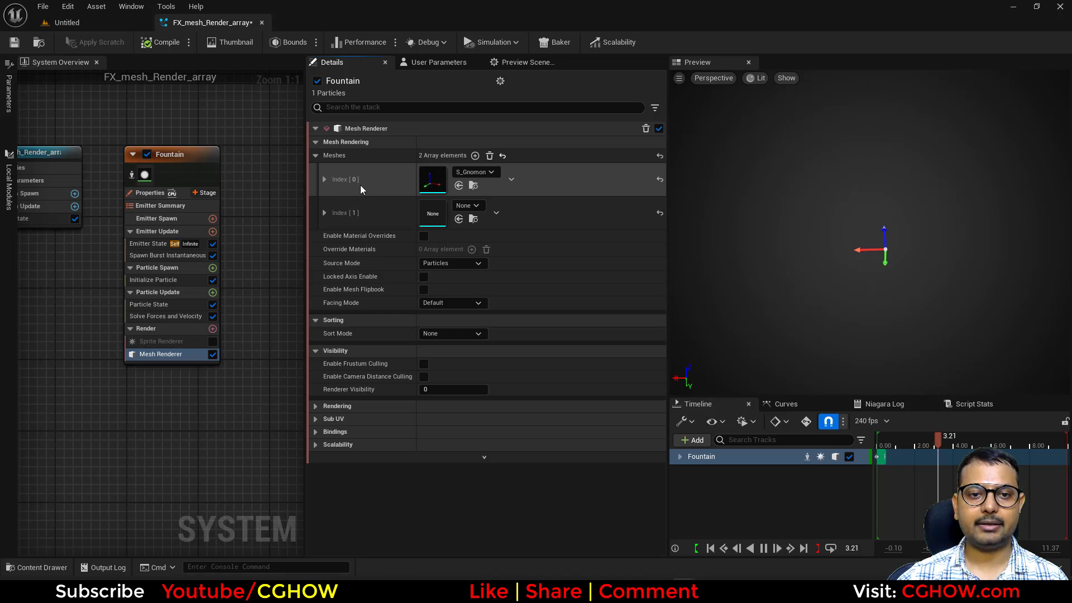
click(475, 155)
click(475, 155)
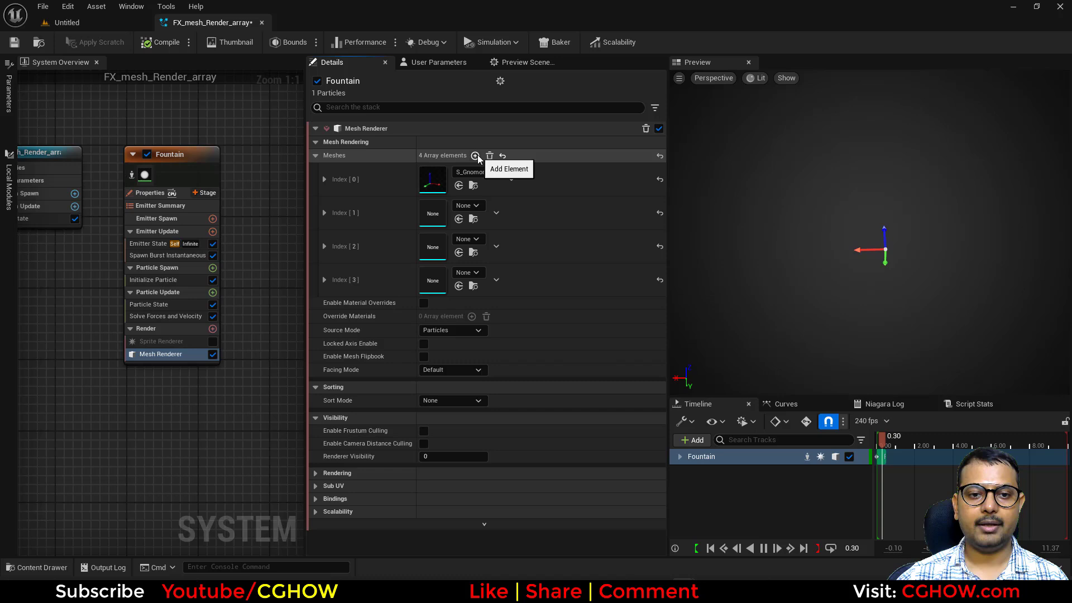
click(475, 156)
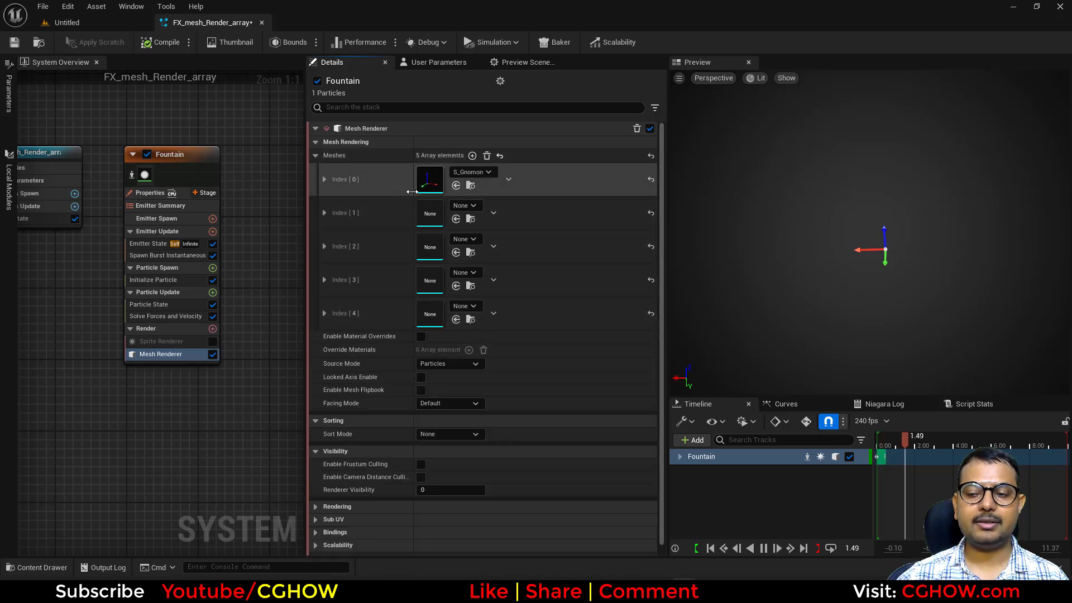
Step: Assign the stylized rocket mesh to Index [1] and 1M_Cube to Index [2]
click(463, 205)
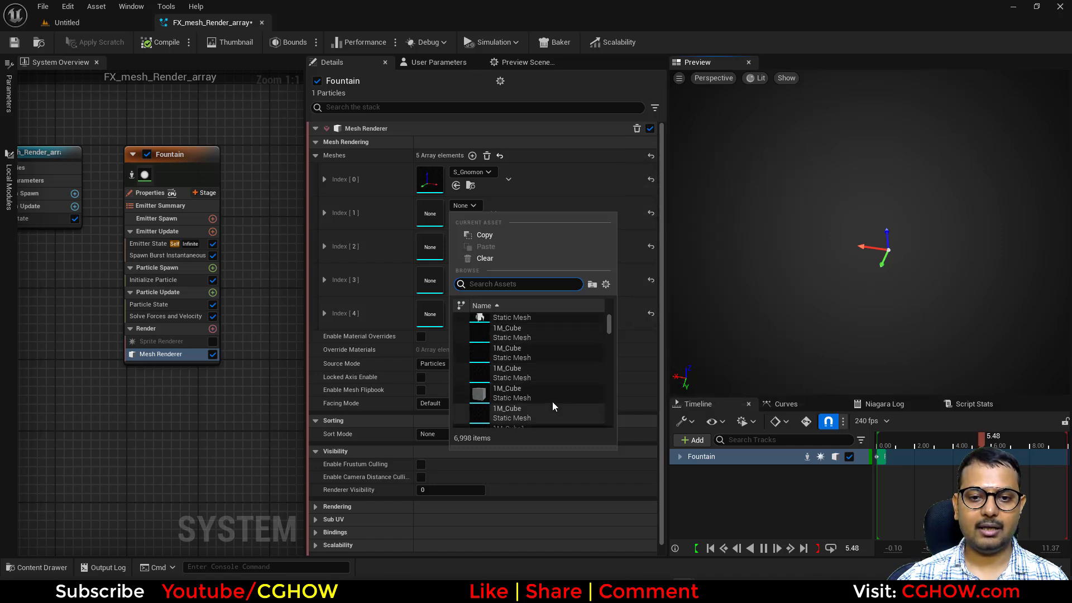
scroll(551, 401, down, 1)
click(513, 364)
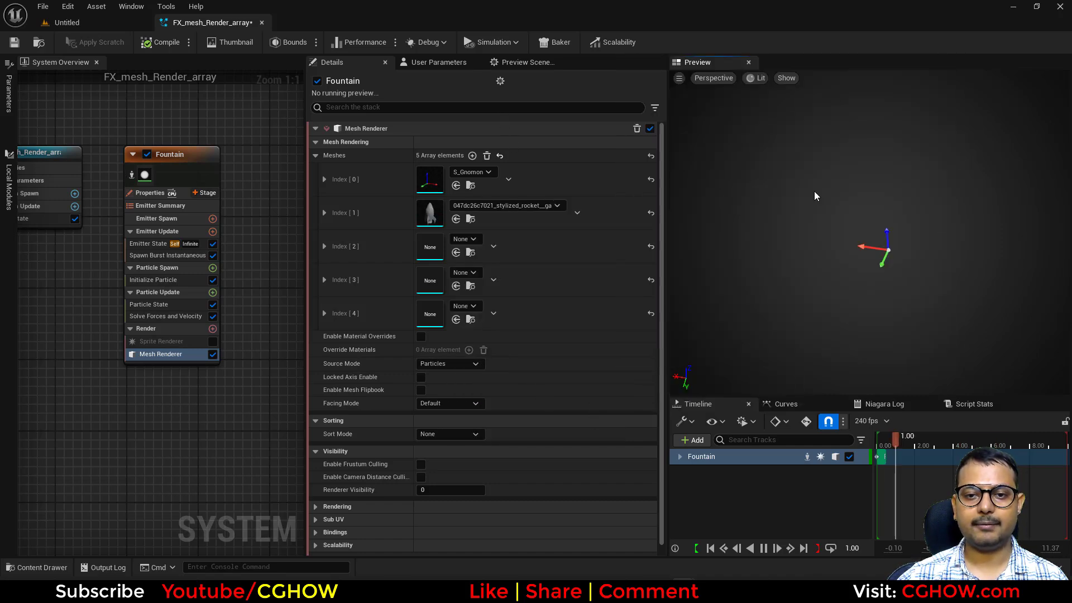
click(477, 240)
scroll(545, 390, down, 1)
click(527, 412)
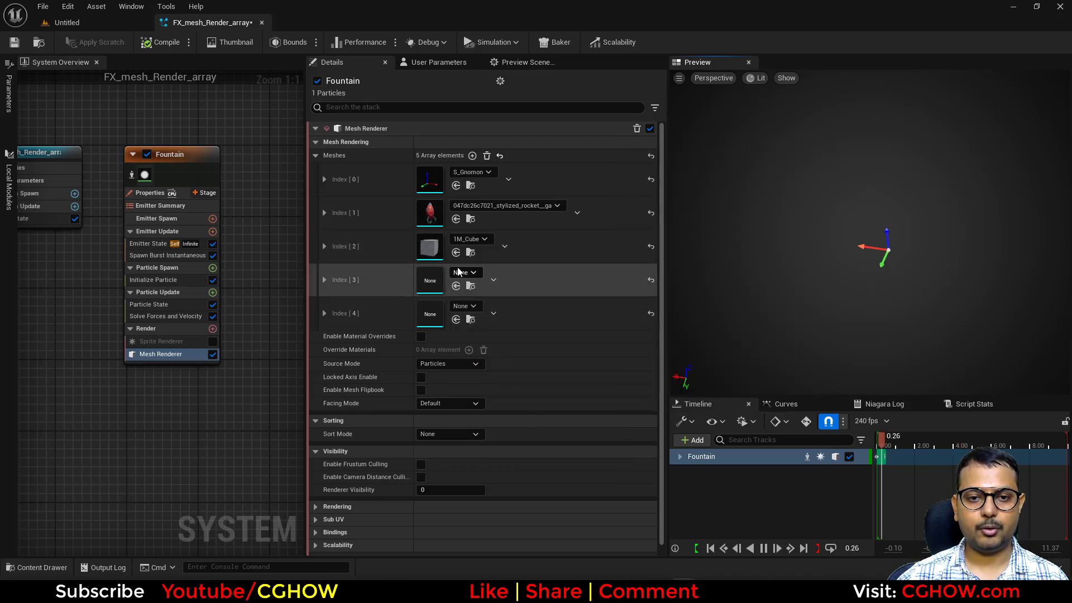
Step: Assign the horned animal skull to Index [3] and medieval ruined steps to Index [4]
click(475, 273)
scroll(536, 452, down, 5)
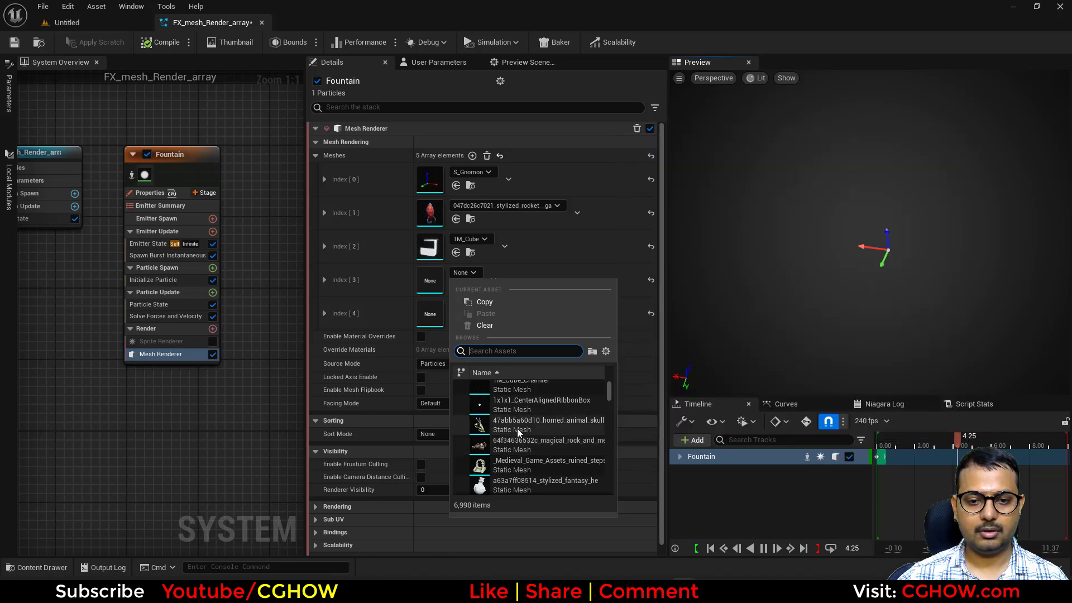
click(535, 424)
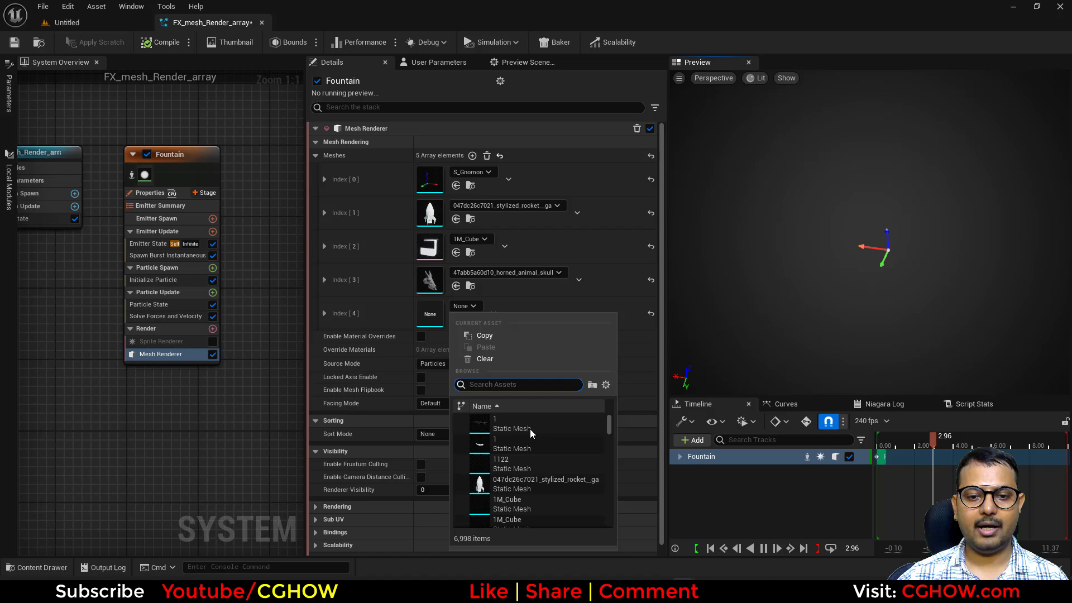
scroll(540, 459, down, 3)
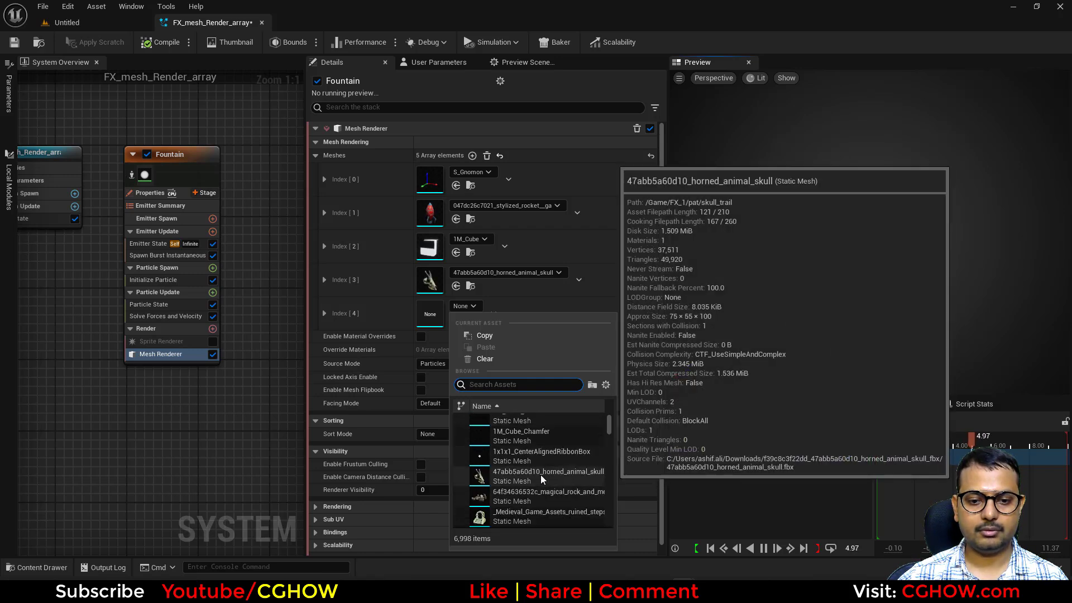
scroll(541, 475, down, 3)
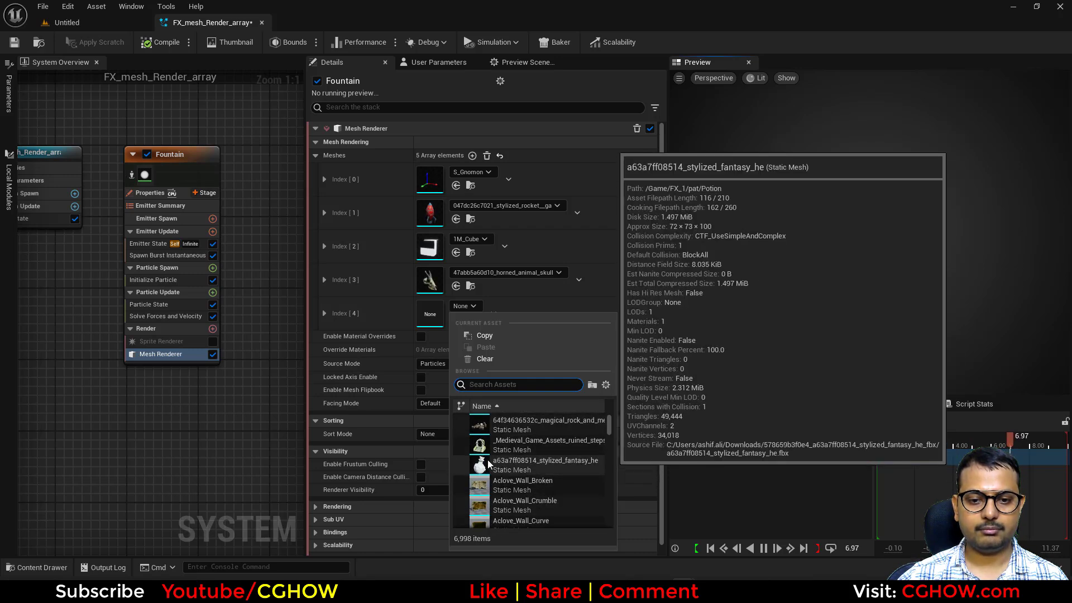
click(635, 441)
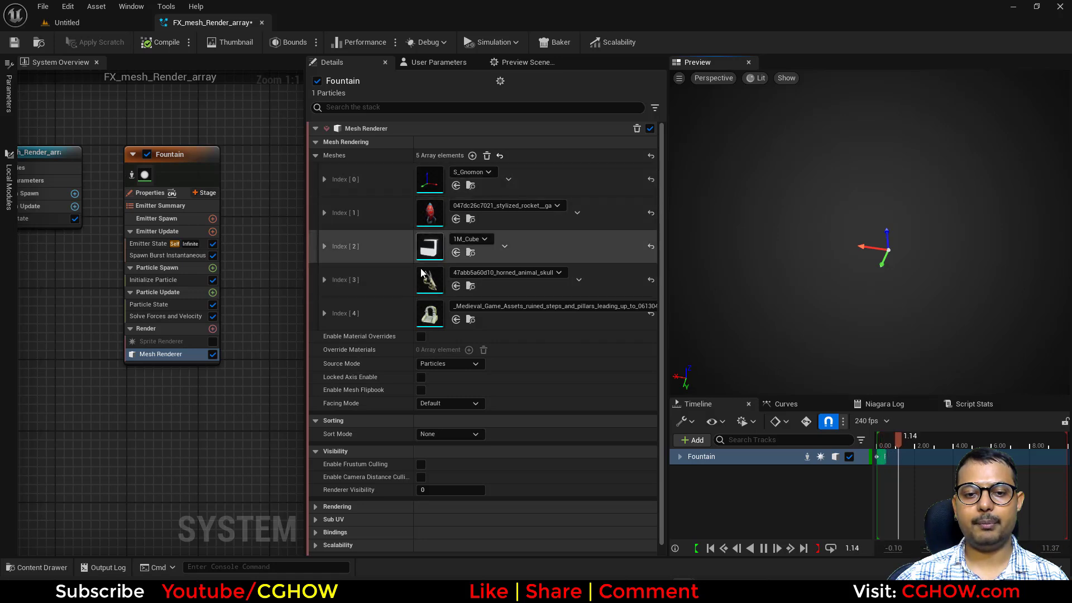
Step: Set Initialize Particle's Mesh Renderer Array Visibility Mode to Direct Set
click(162, 280)
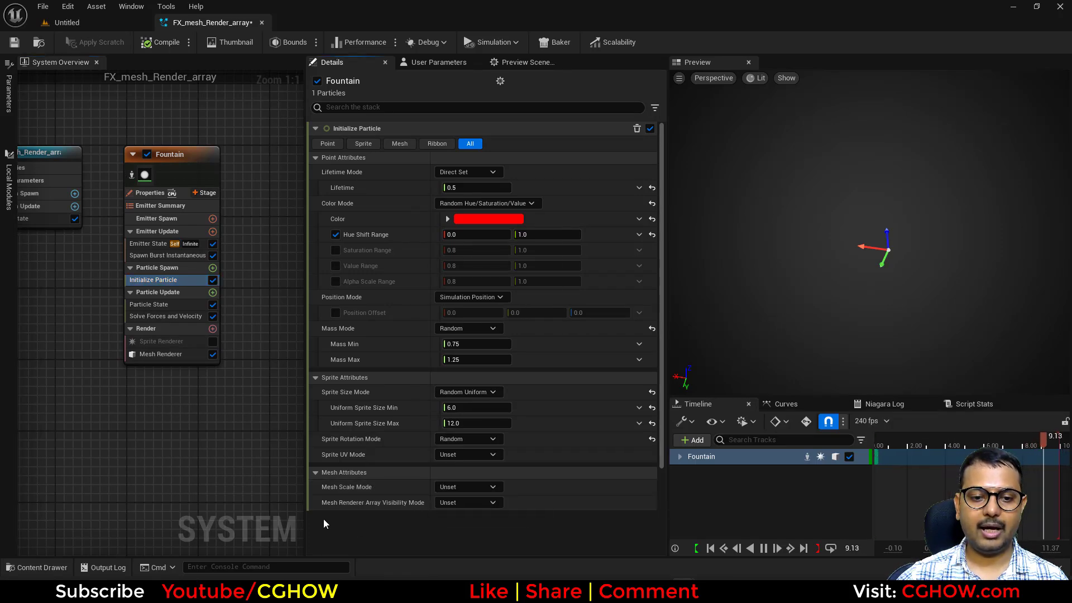
mouse_move(385, 513)
click(489, 502)
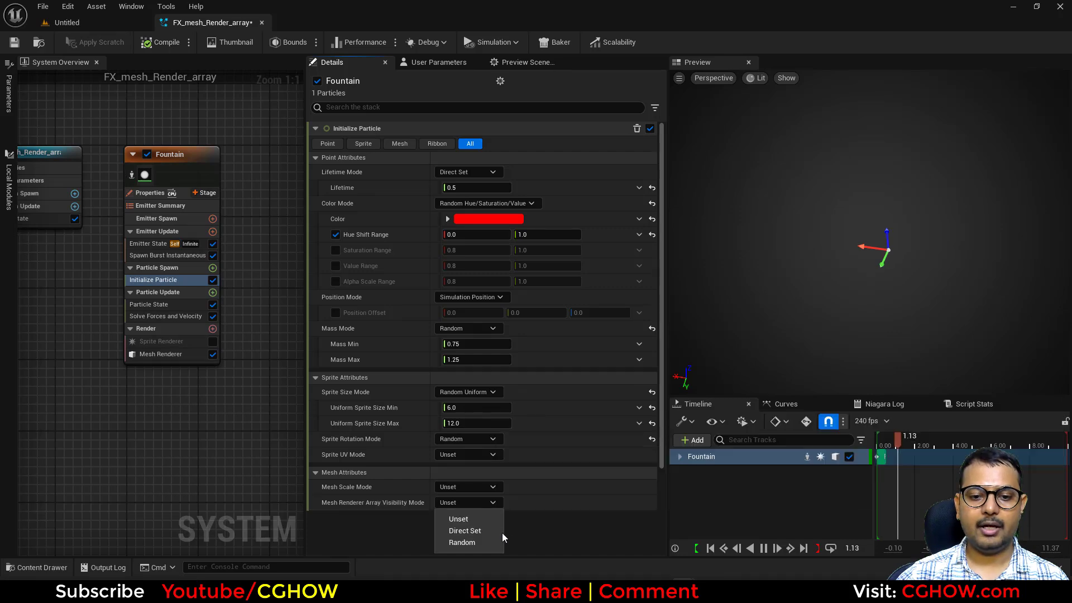
click(470, 535)
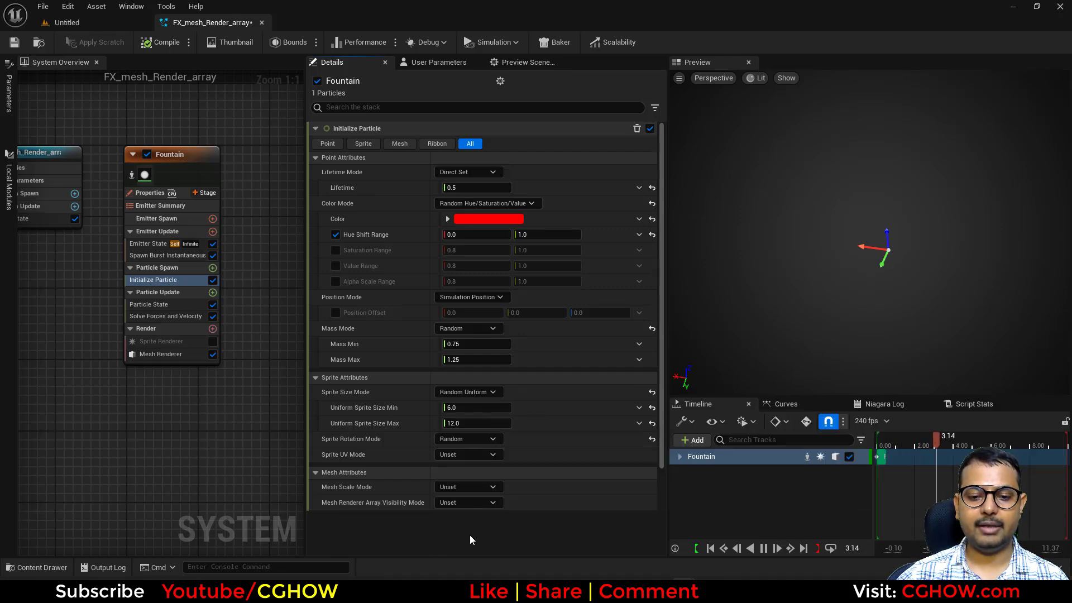
Step: Link Mesh Renderer Info to the emitter's Mesh Renderer and review its five meshes
scroll(424, 492, down, 5)
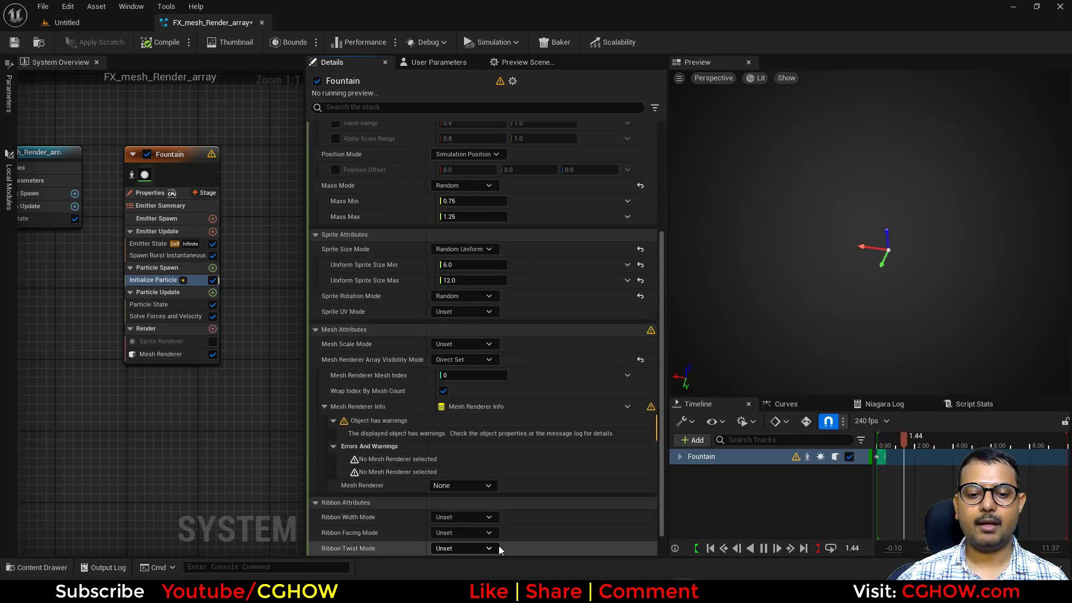
click(469, 485)
click(463, 501)
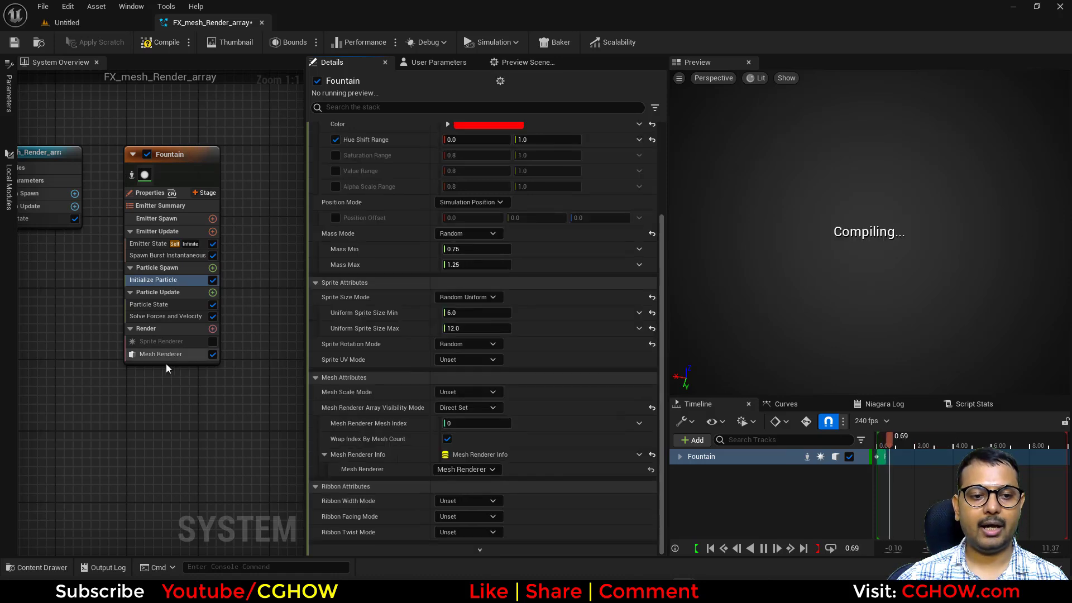
click(468, 469)
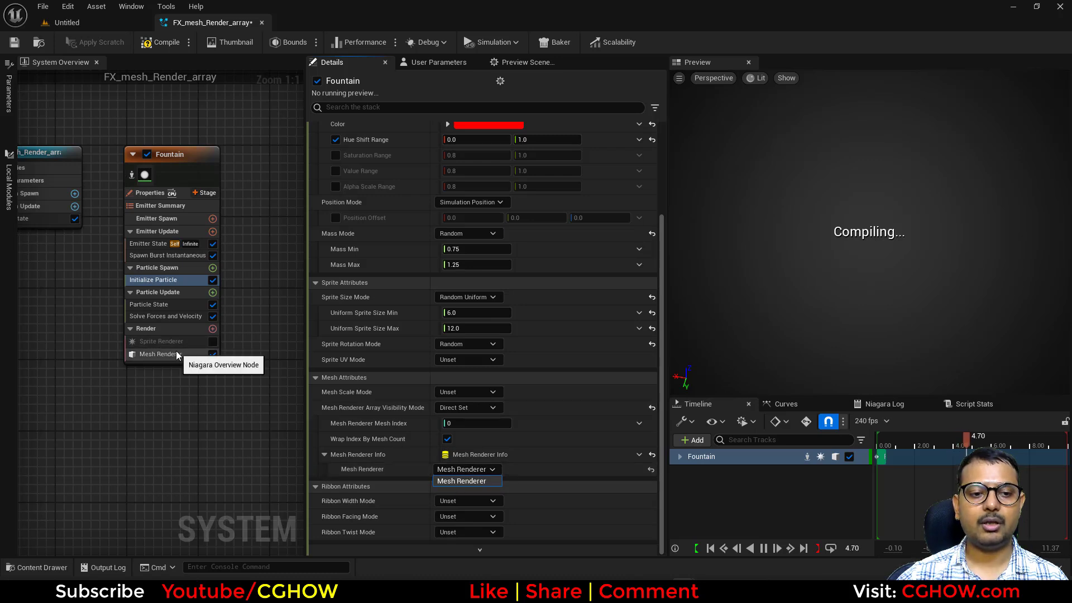
click(480, 473)
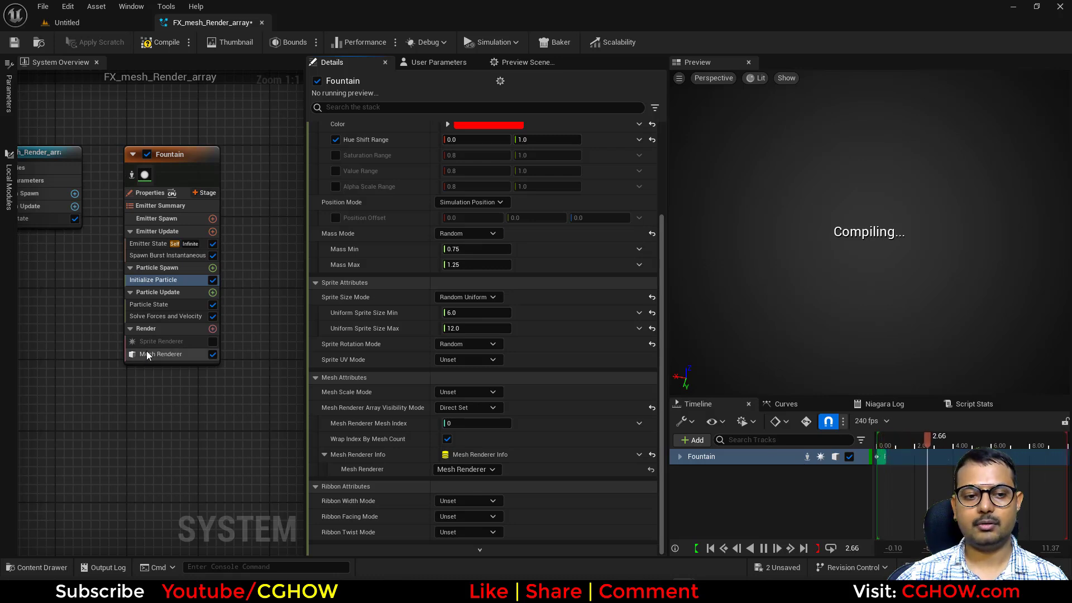
click(180, 355)
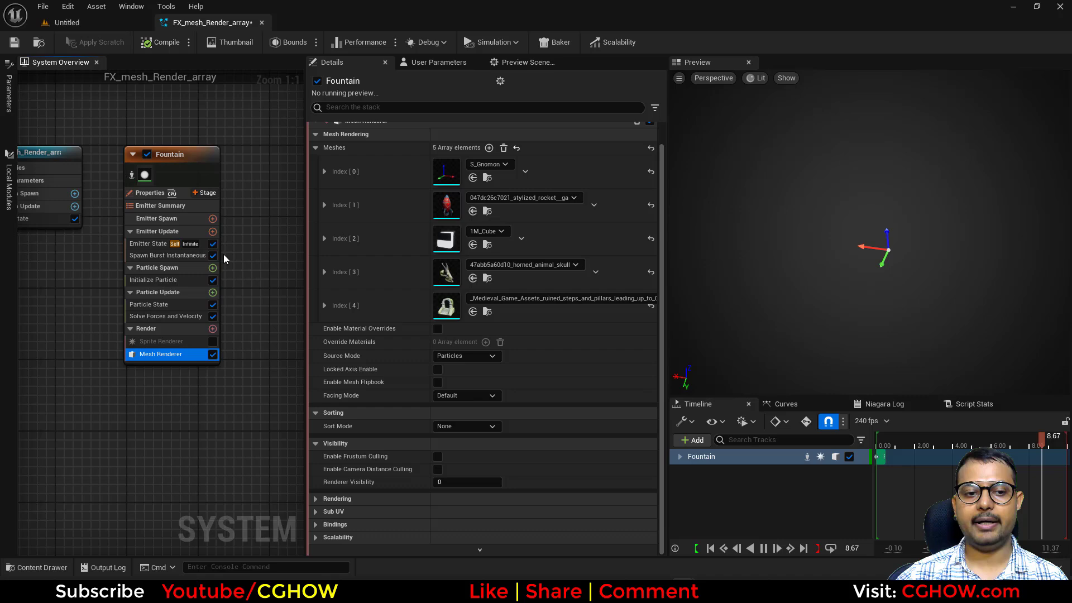
Step: Keep Direct Set visibility and set Mesh Renderer Mesh Index to 1 to show the rocket
click(158, 279)
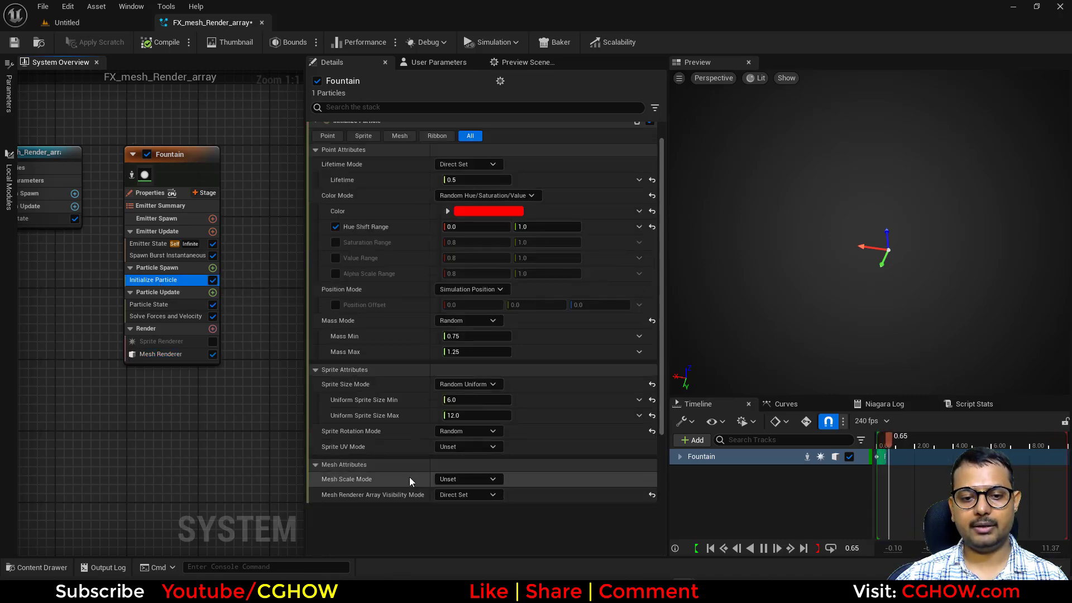
click(473, 495)
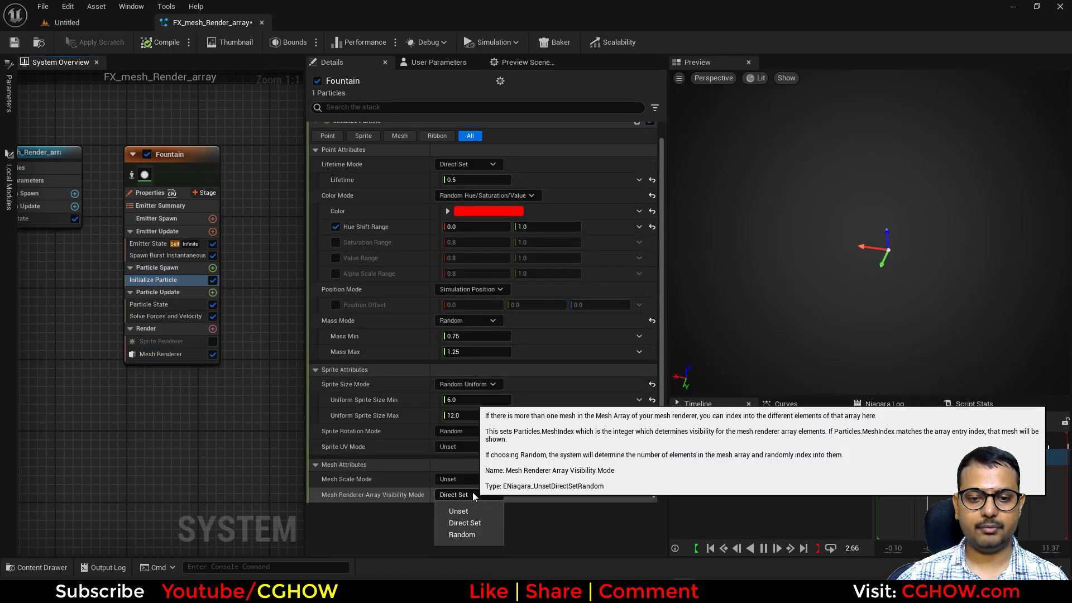
click(457, 526)
scroll(468, 466, down, 3)
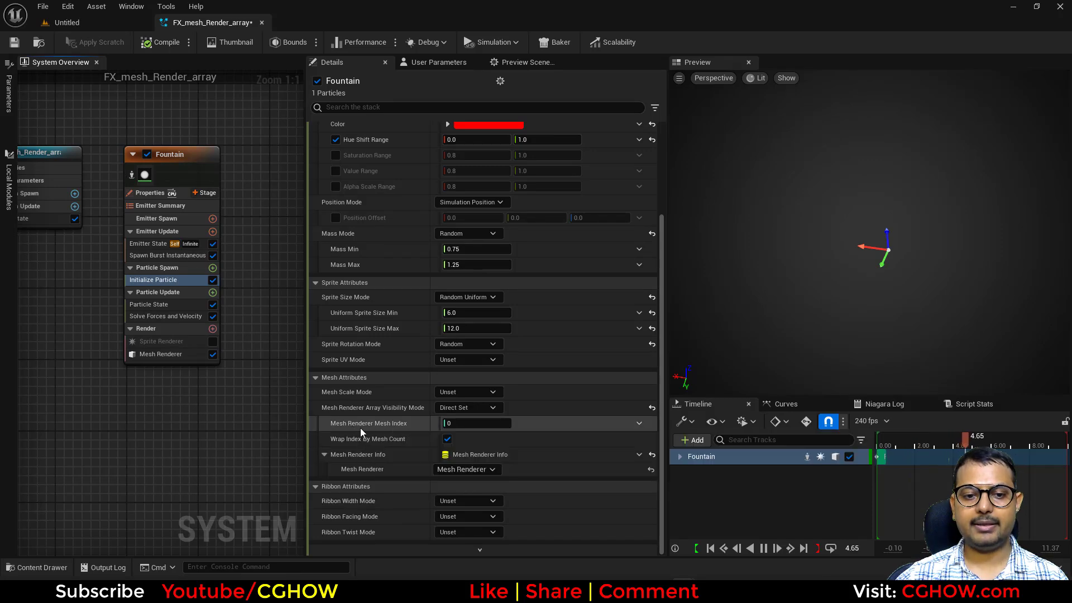
text(1)
key(Return)
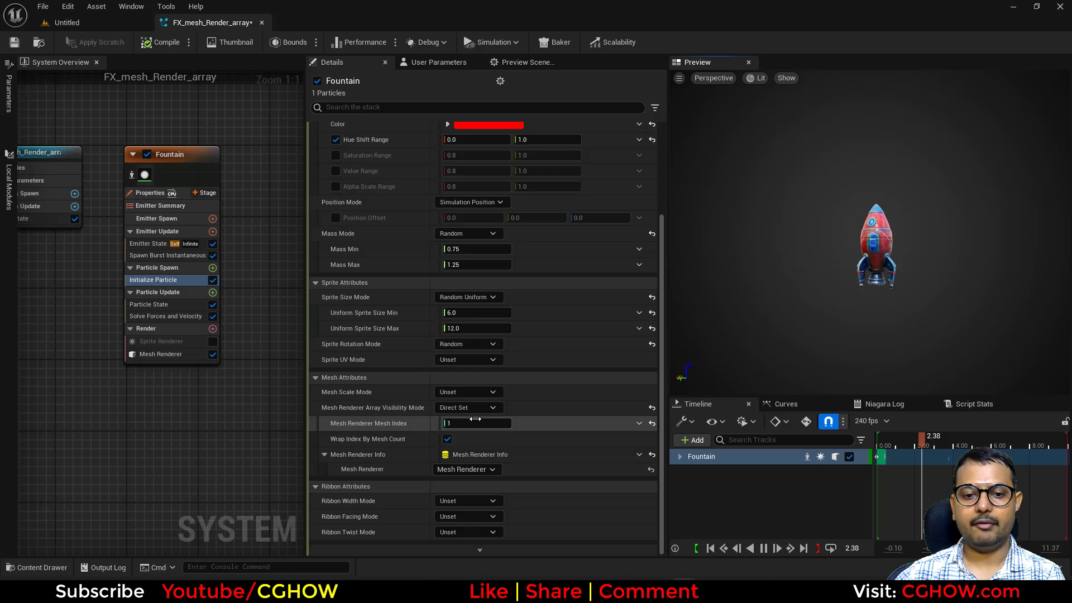
Step: Preview higher mesh index values past the last mesh, then restore index 1 and view the rocket
drag(474, 423, 484, 423)
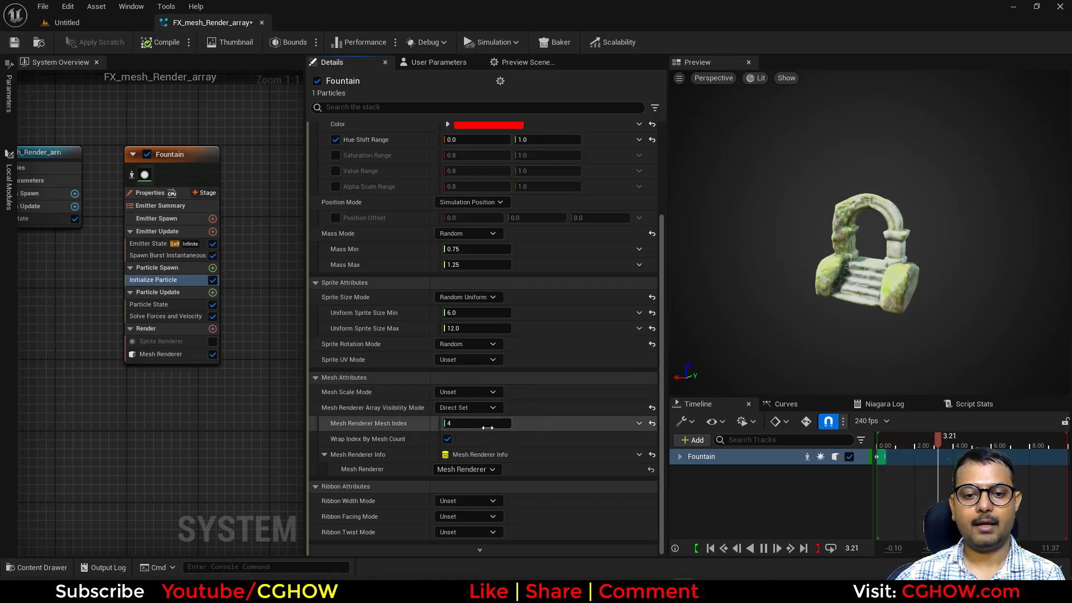
drag(487, 428, 499, 435)
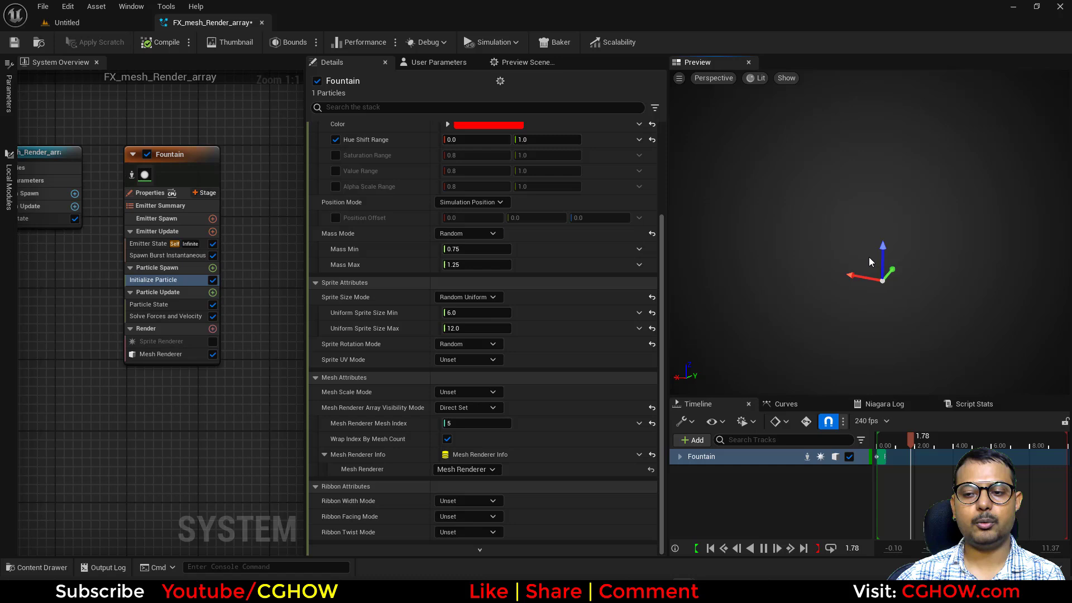
click(478, 423)
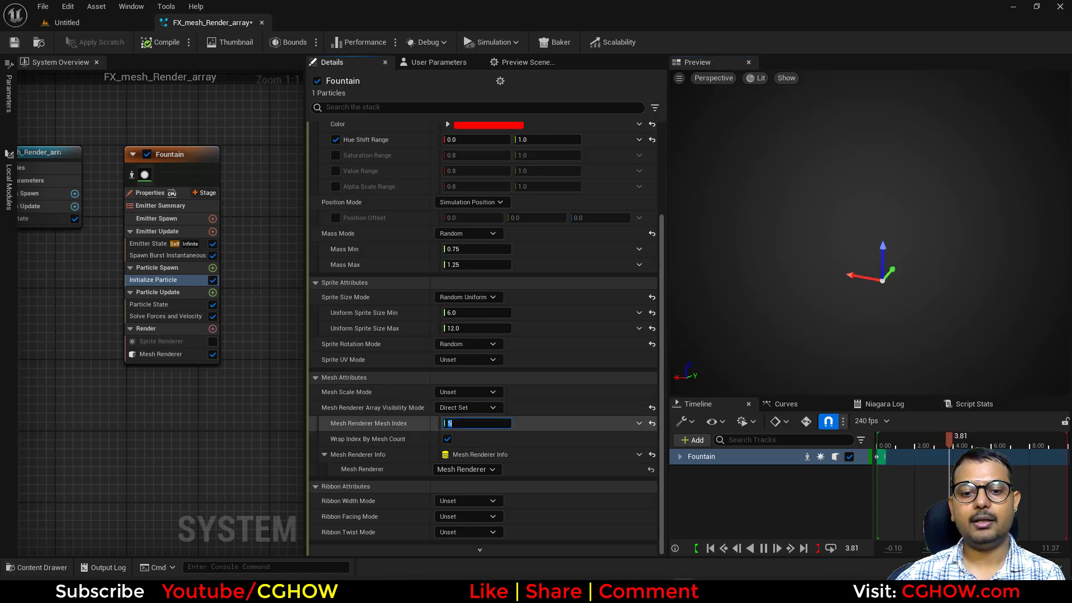
text(1)
key(Return)
scroll(936, 286, down, 3)
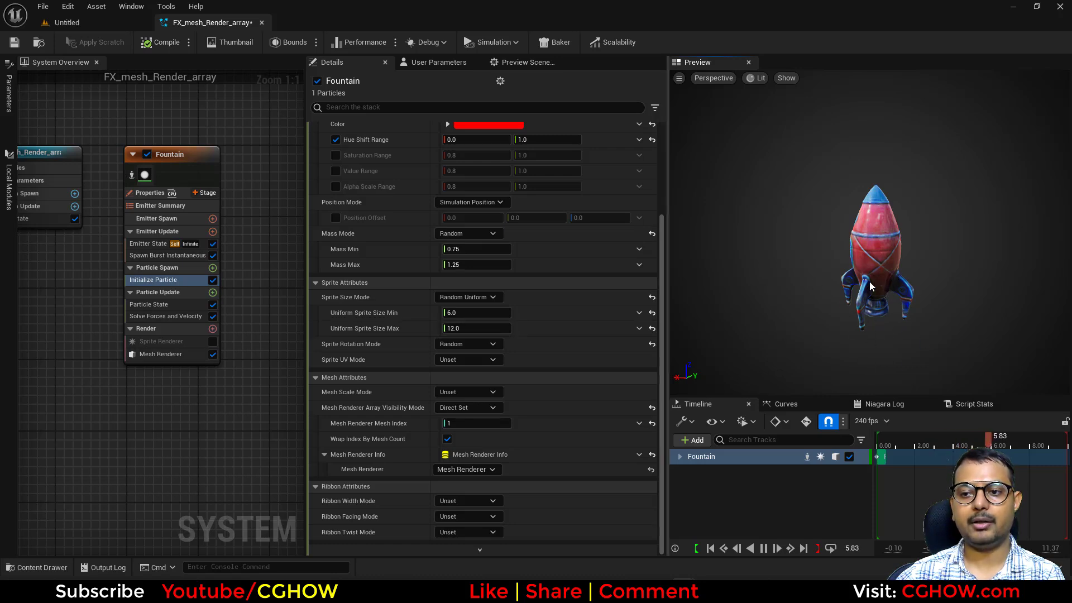
drag(870, 287, 904, 287)
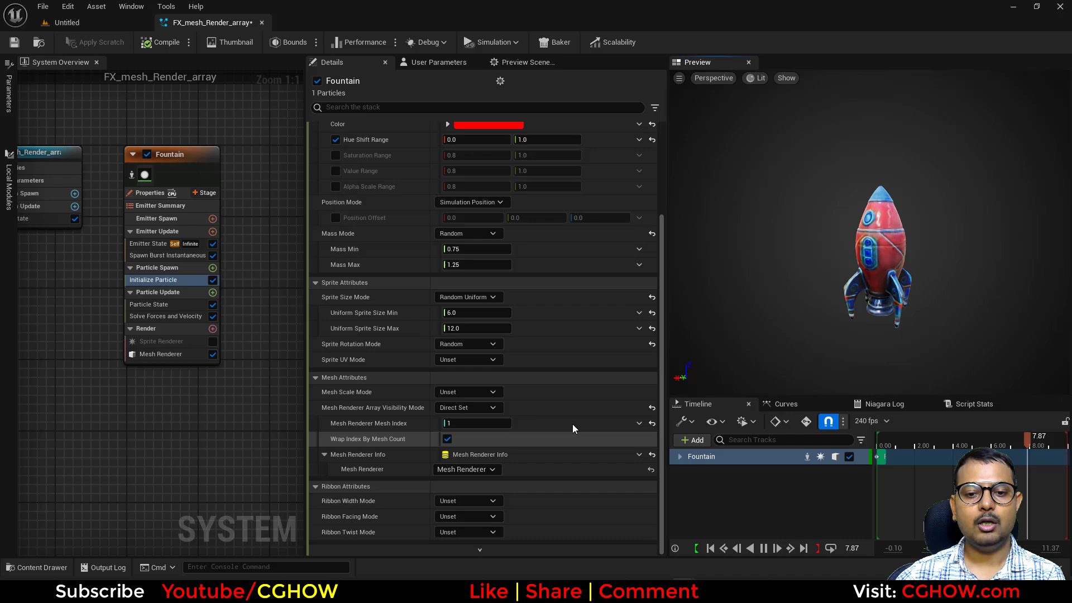
Step: Link Mesh Renderer Mesh Index to the EMITTER LoopCount attribute
mouse_move(639, 426)
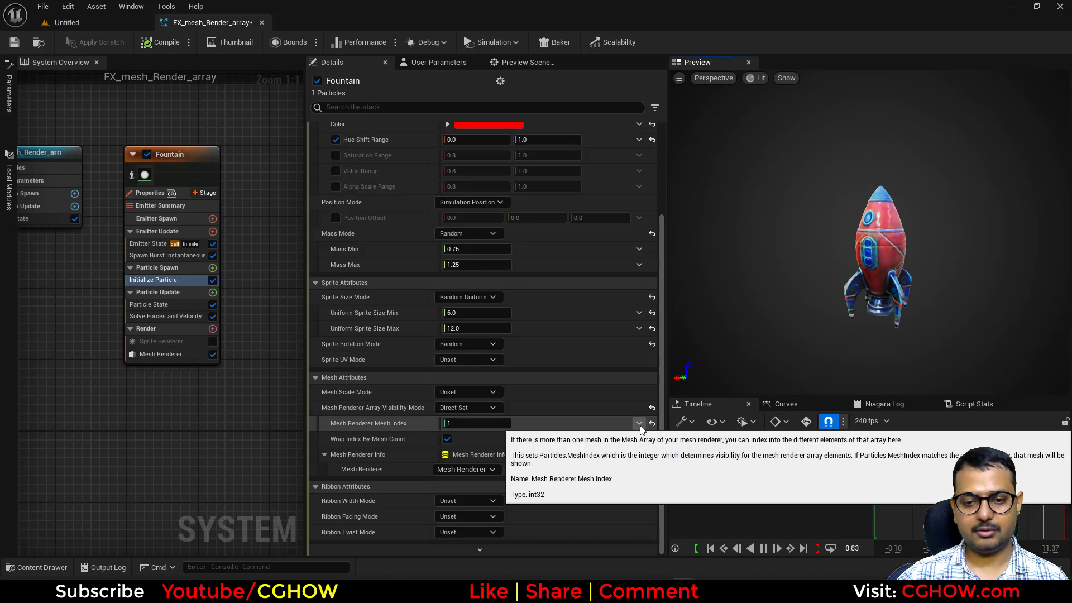
click(639, 423)
text(loo)
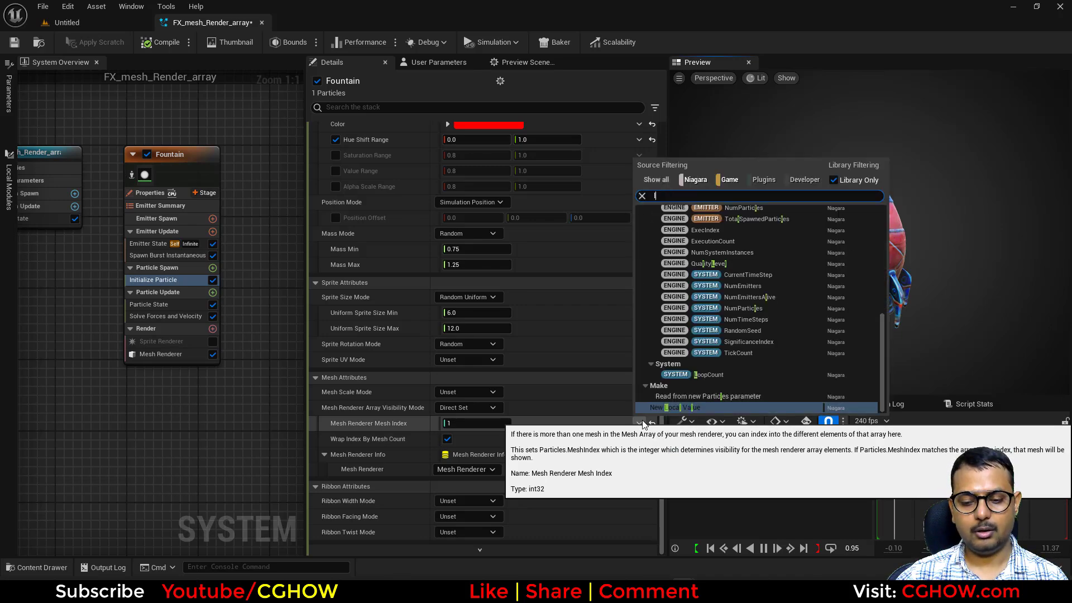
click(707, 231)
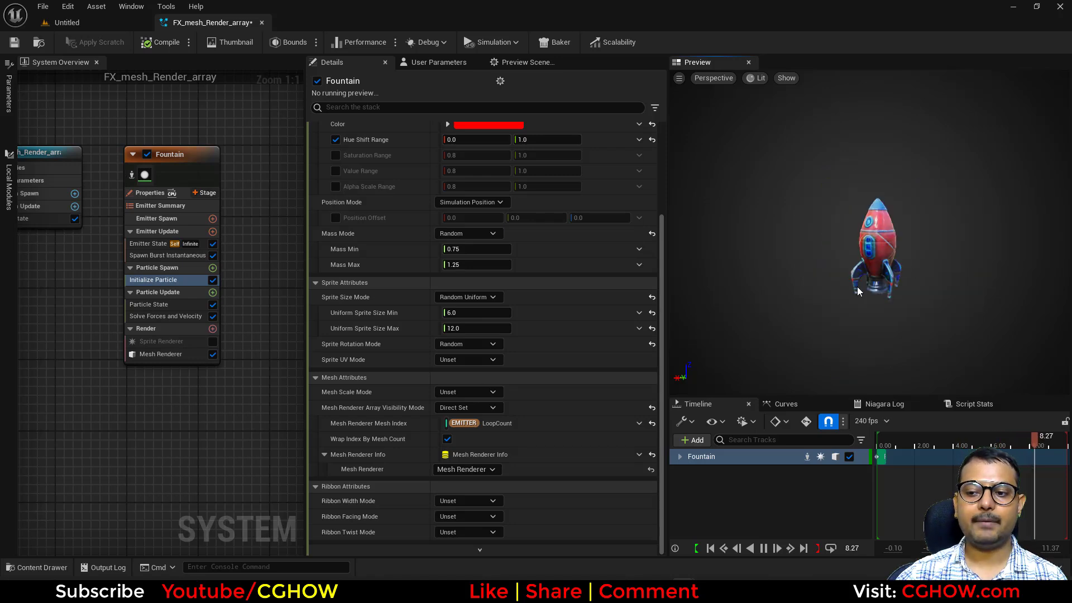
Step: Set Emitter State loop behavior to Multiple with 5 loops and extend the timeline to 20 seconds
click(143, 246)
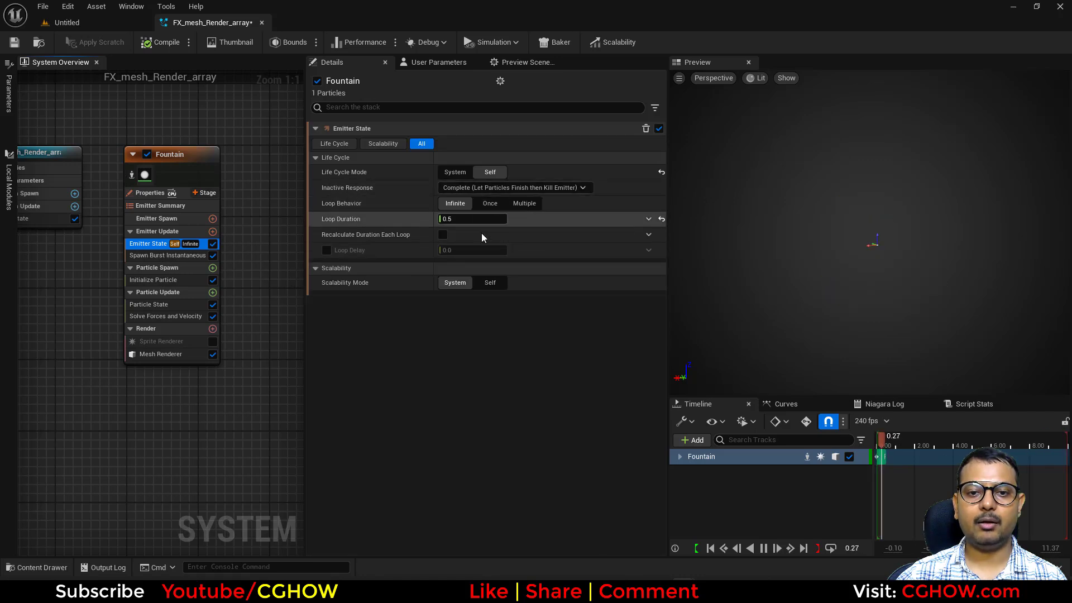
click(489, 204)
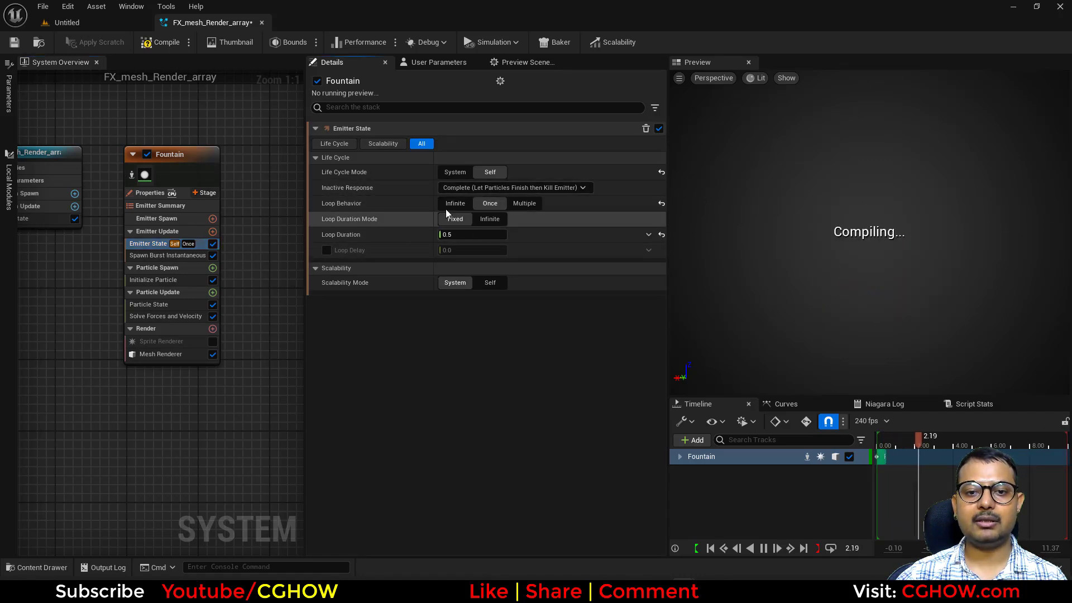
click(527, 204)
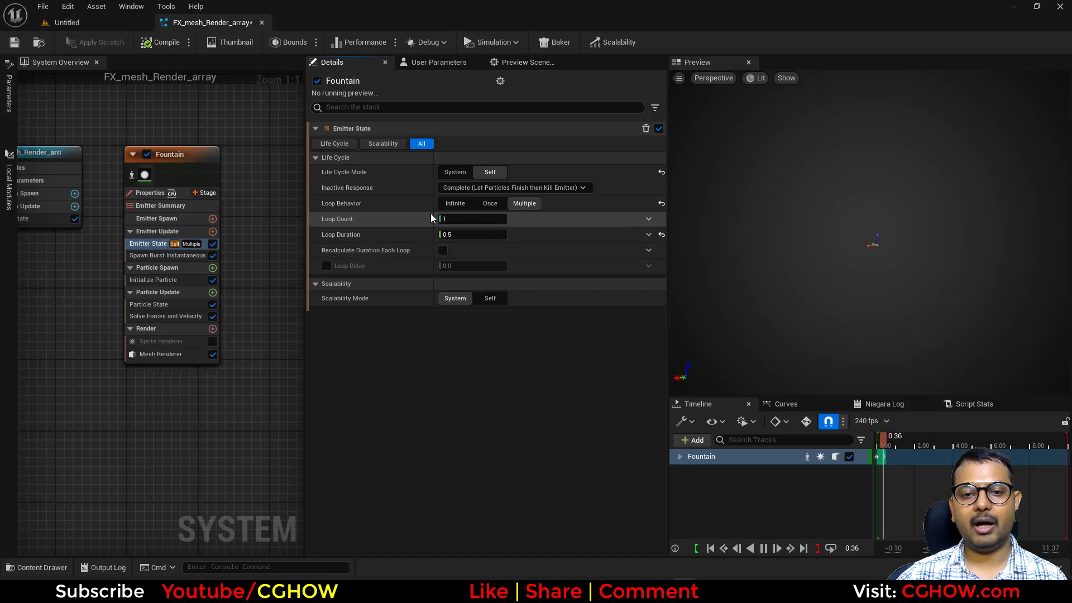
text(5)
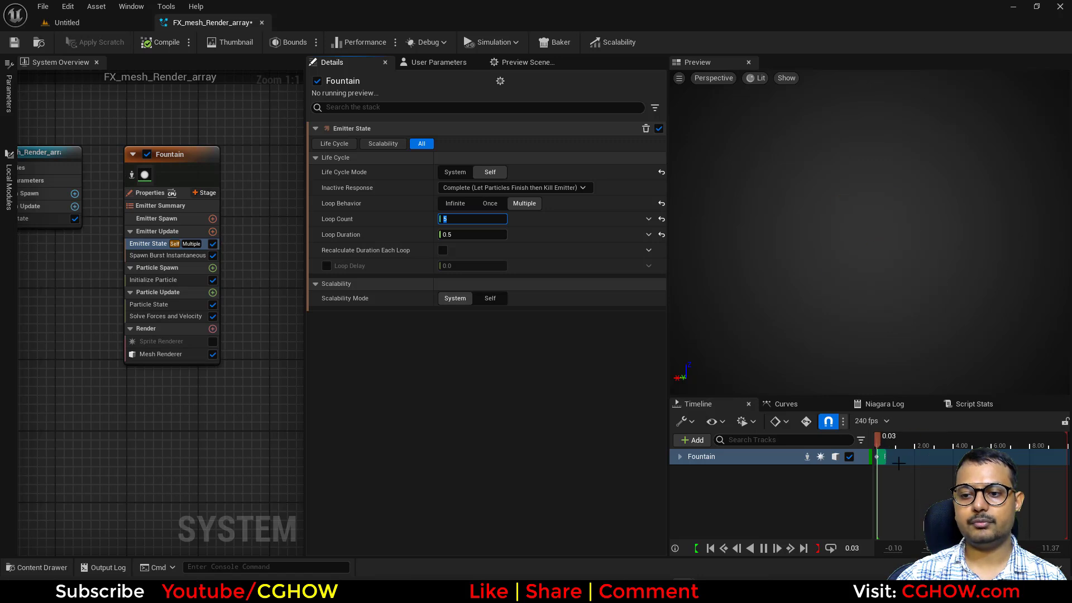
drag(1053, 549, 1069, 549)
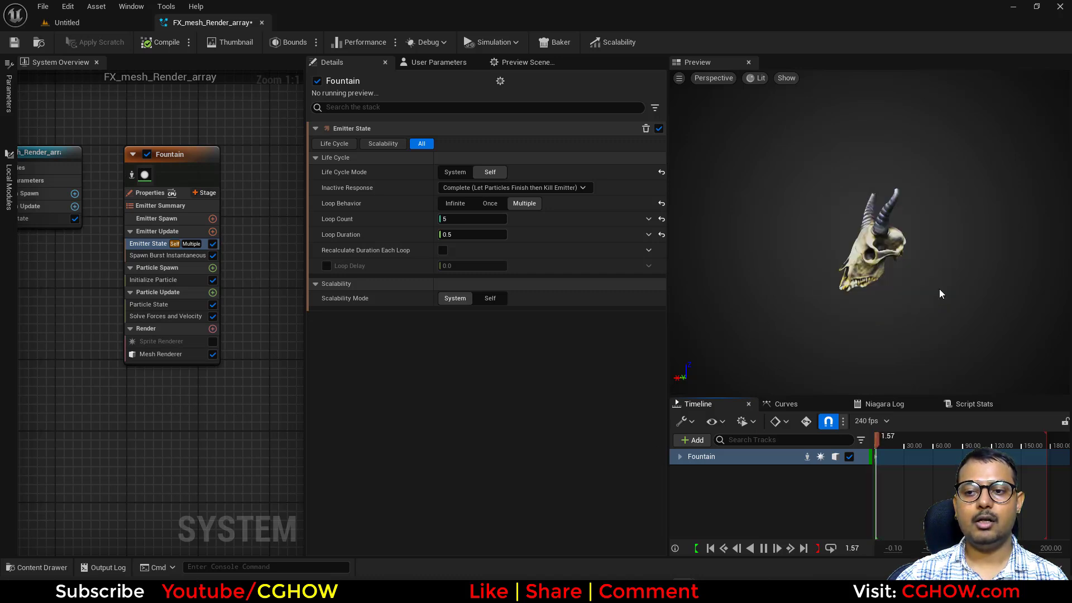
Step: After reviewing the five-mesh renderer array, change Emitter State loop behavior to Infinite
click(175, 355)
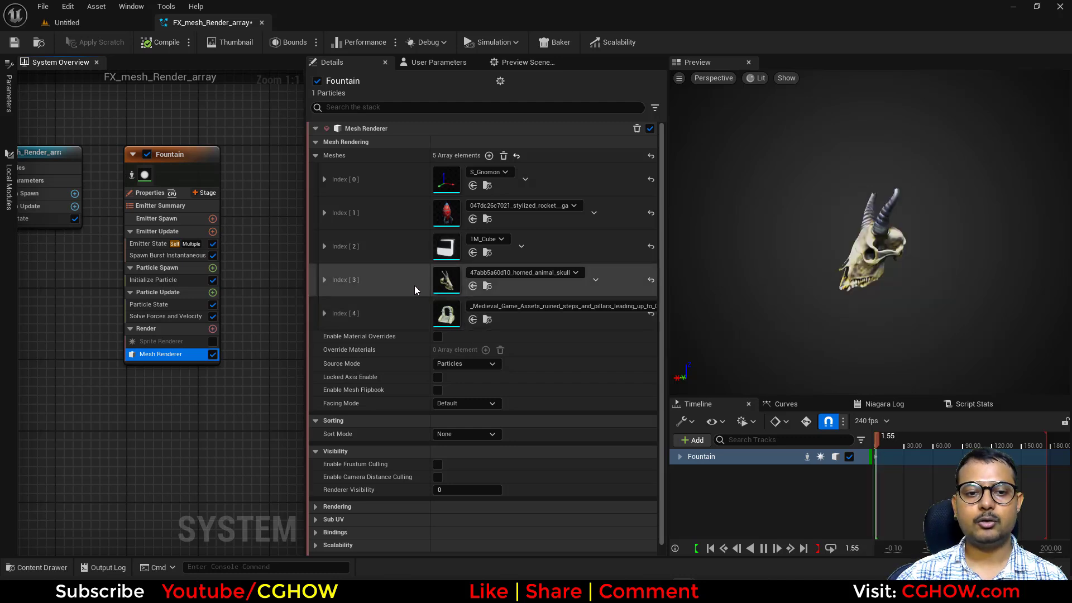
click(152, 252)
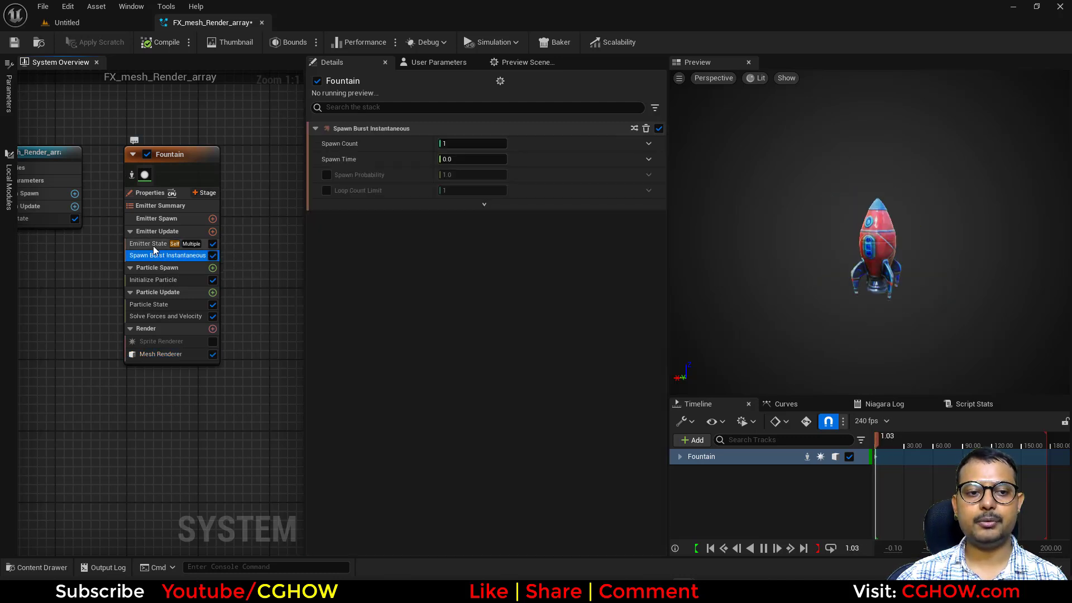
click(153, 244)
click(473, 218)
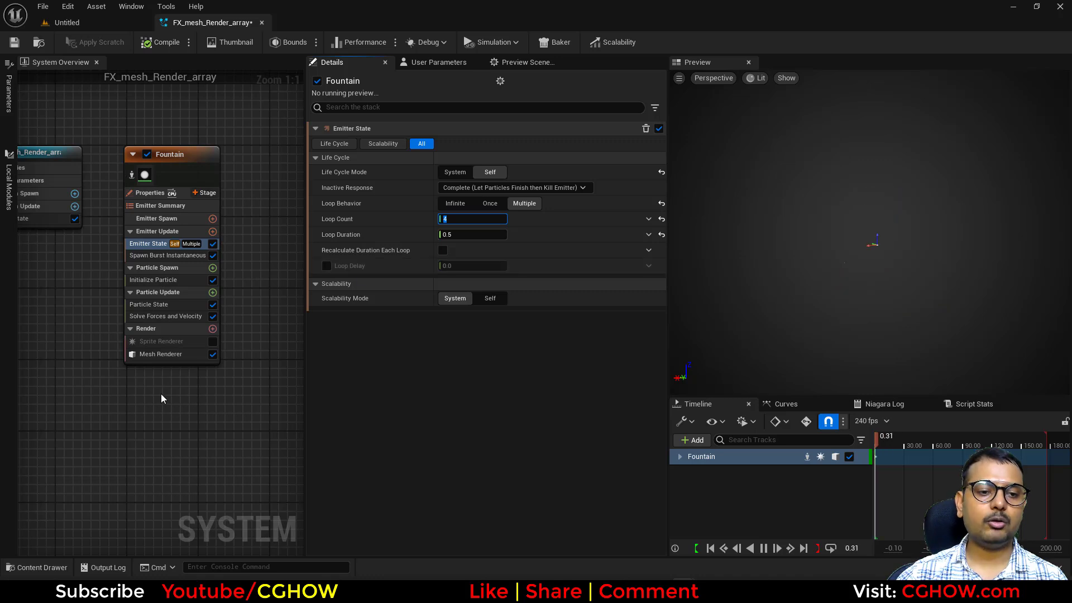
click(455, 203)
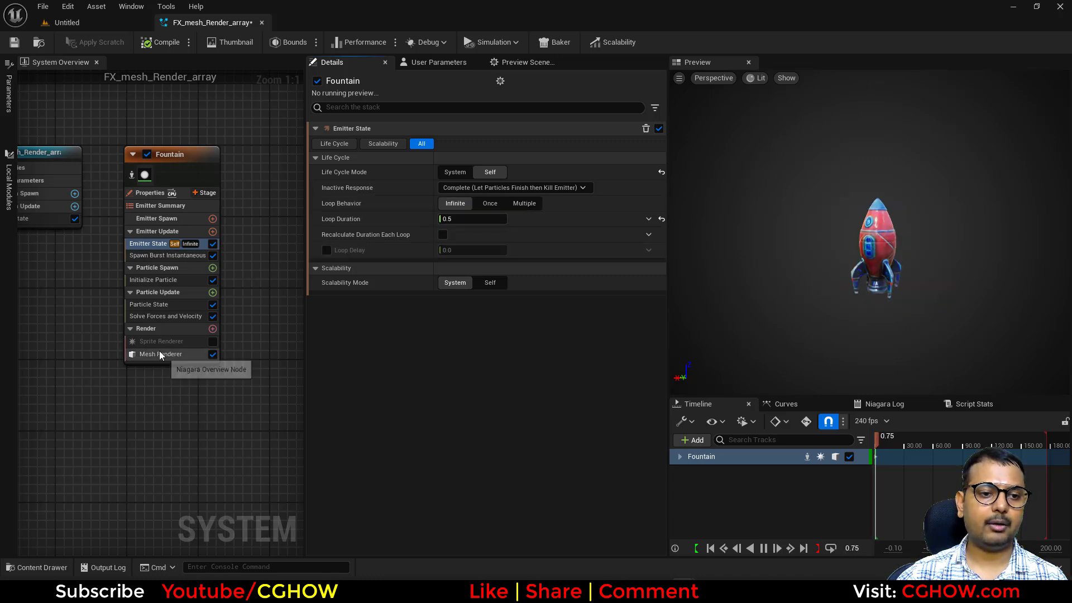
Step: Set Initialize Particle's mesh Array Visibility Mode to Direct Set instead of Random
click(156, 280)
scroll(527, 406, down, 4)
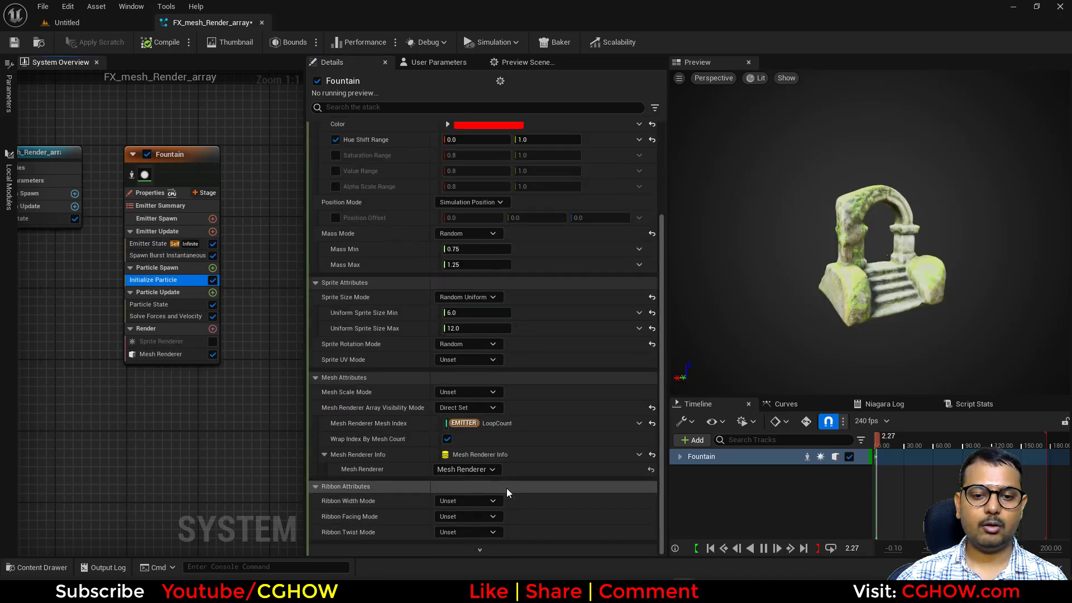
click(488, 411)
click(474, 450)
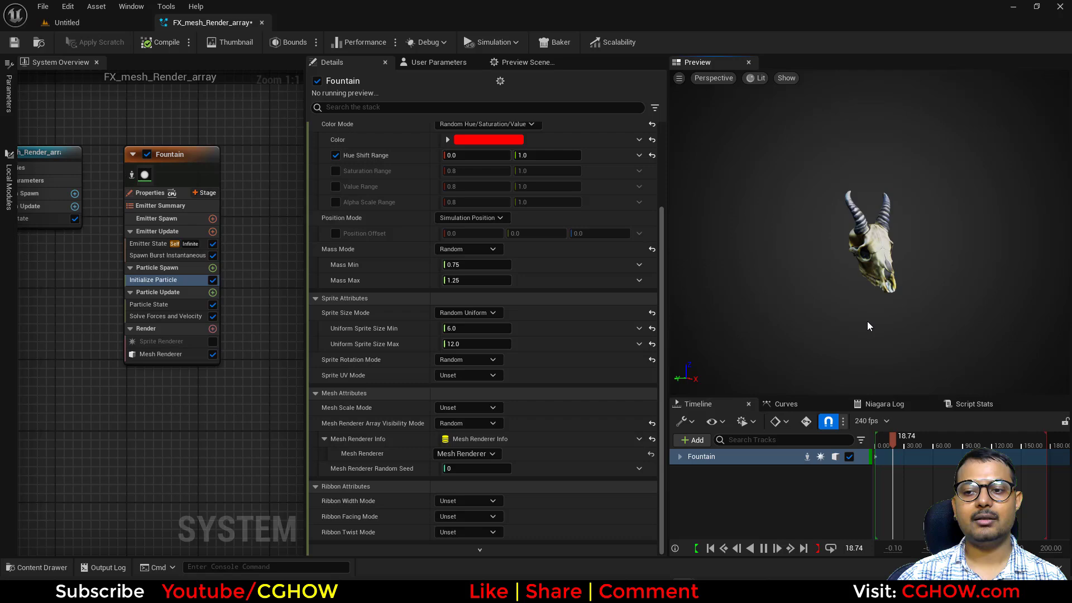
click(490, 456)
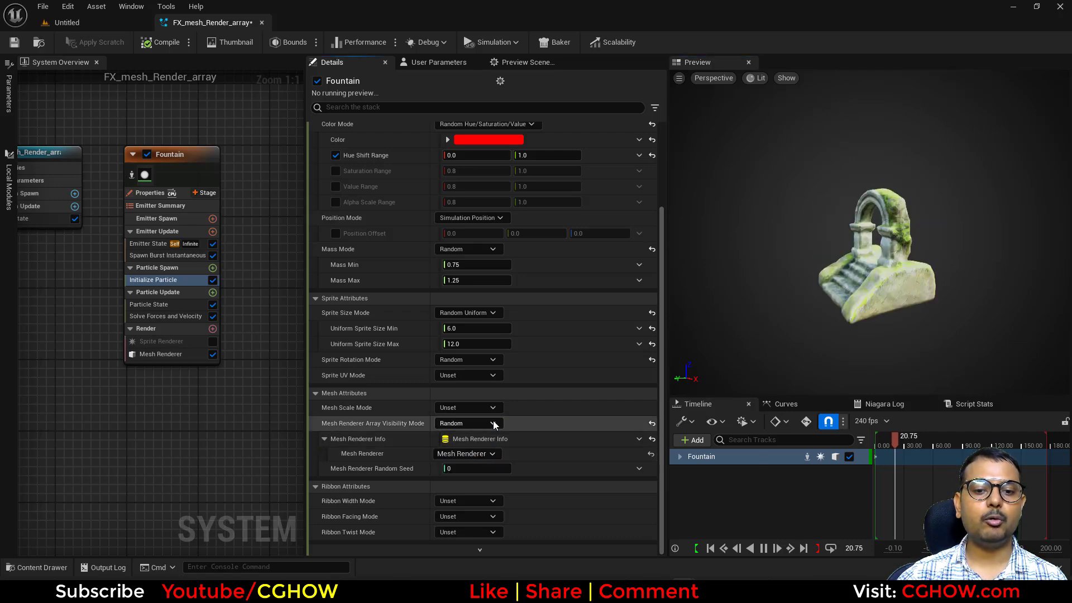
click(486, 424)
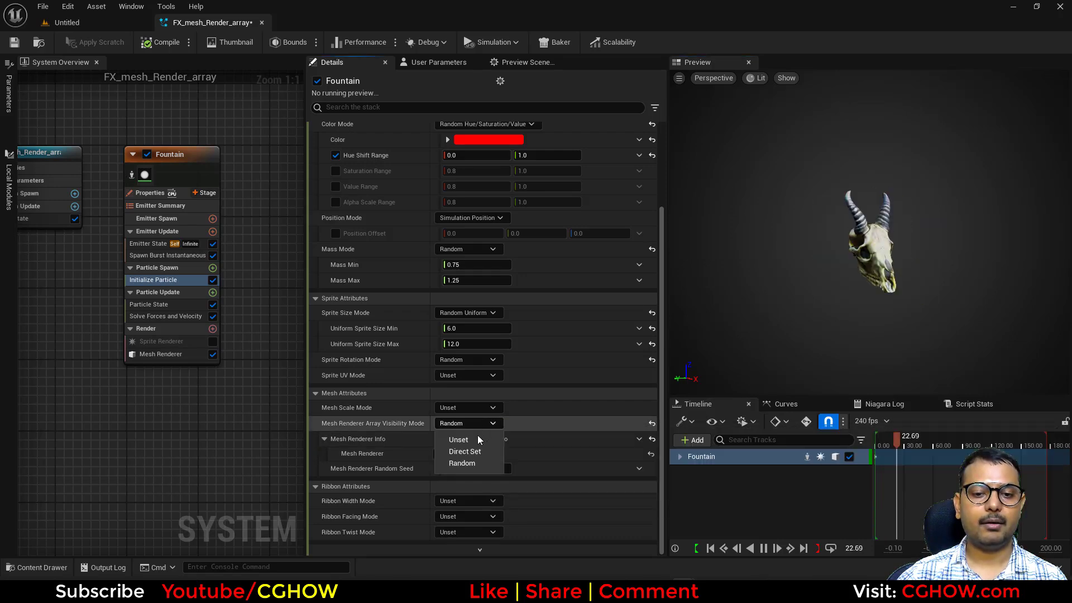
click(469, 450)
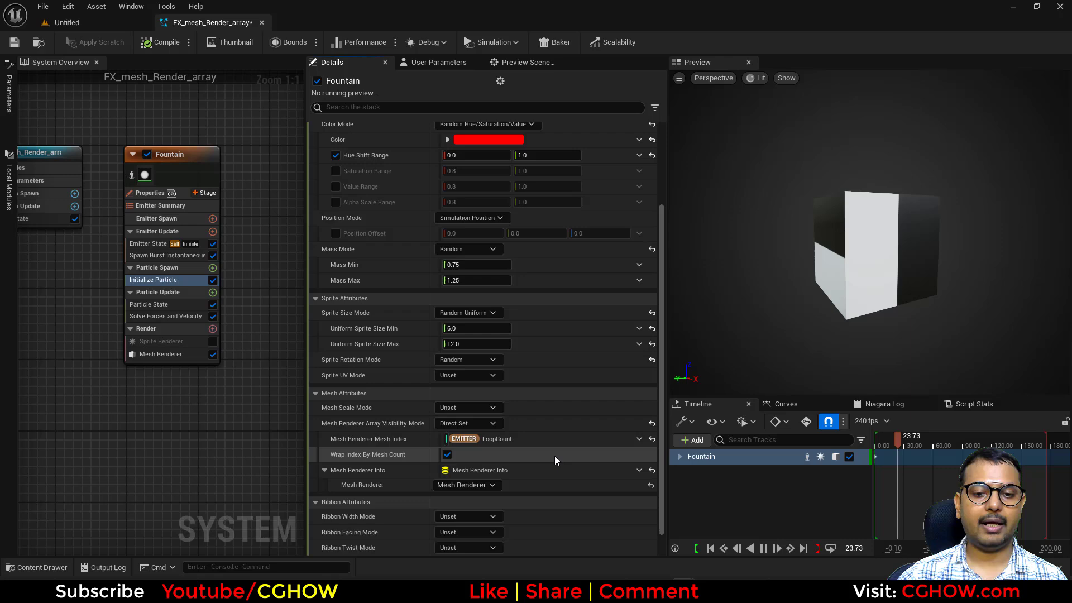
Step: Reset Mesh Index and drive it with a Random Range Int from 0 to 1
click(652, 438)
click(640, 440)
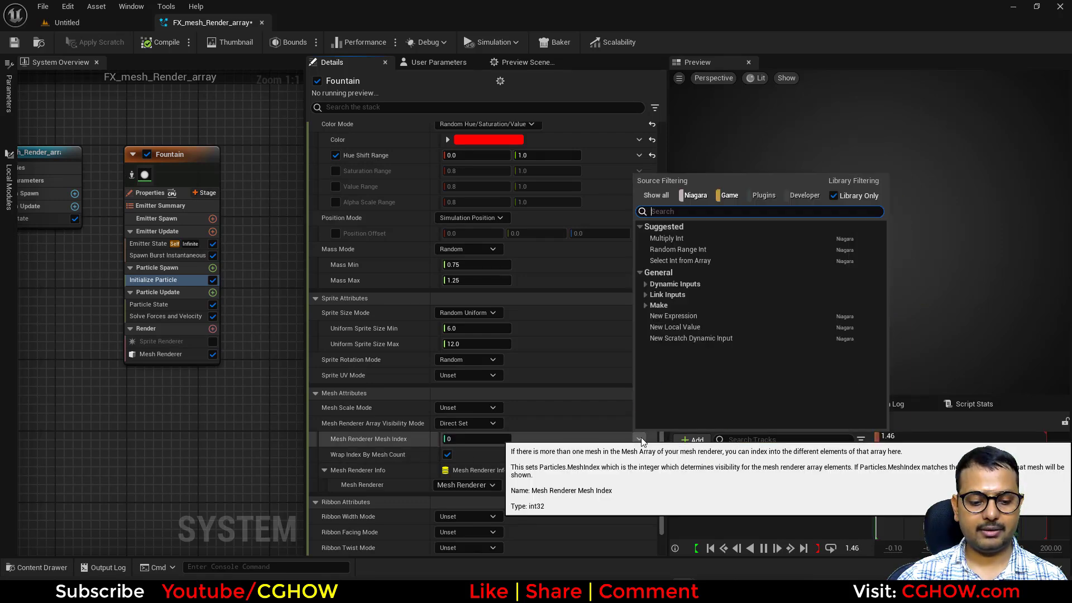
text(random)
click(678, 249)
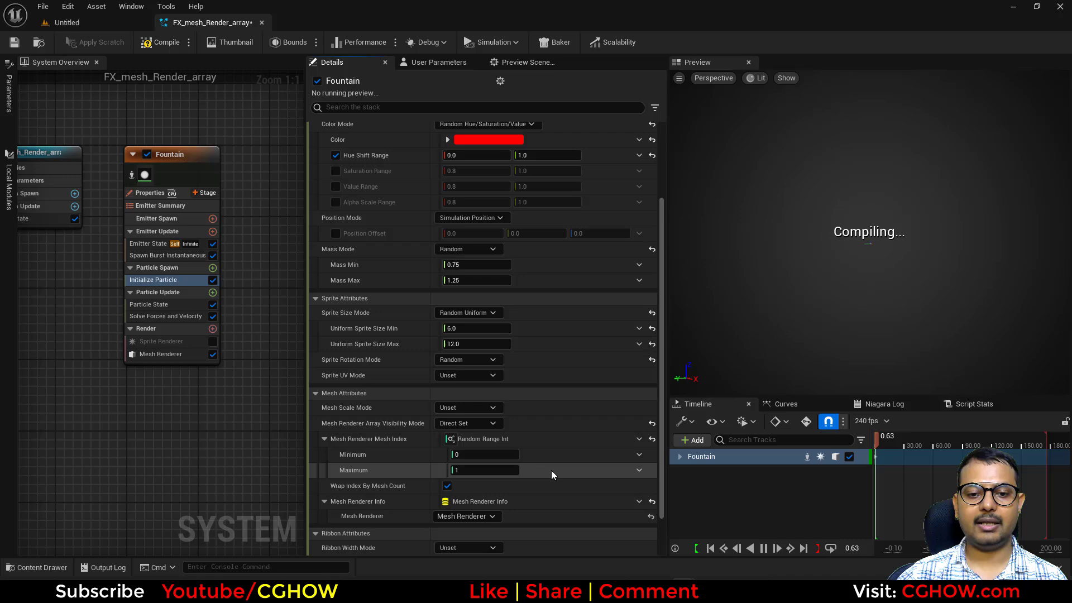
click(640, 439)
text(exe)
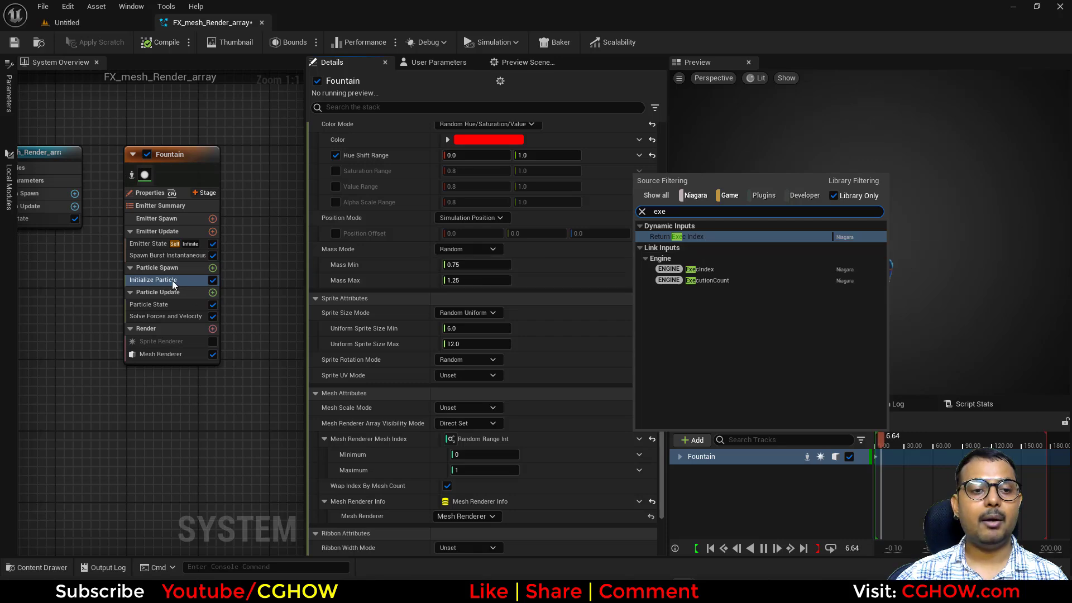
click(173, 279)
Step: Set the burst Spawn Count to 5 and add a sphere Shape Location module to Particle Spawn
scroll(508, 261, up, 3)
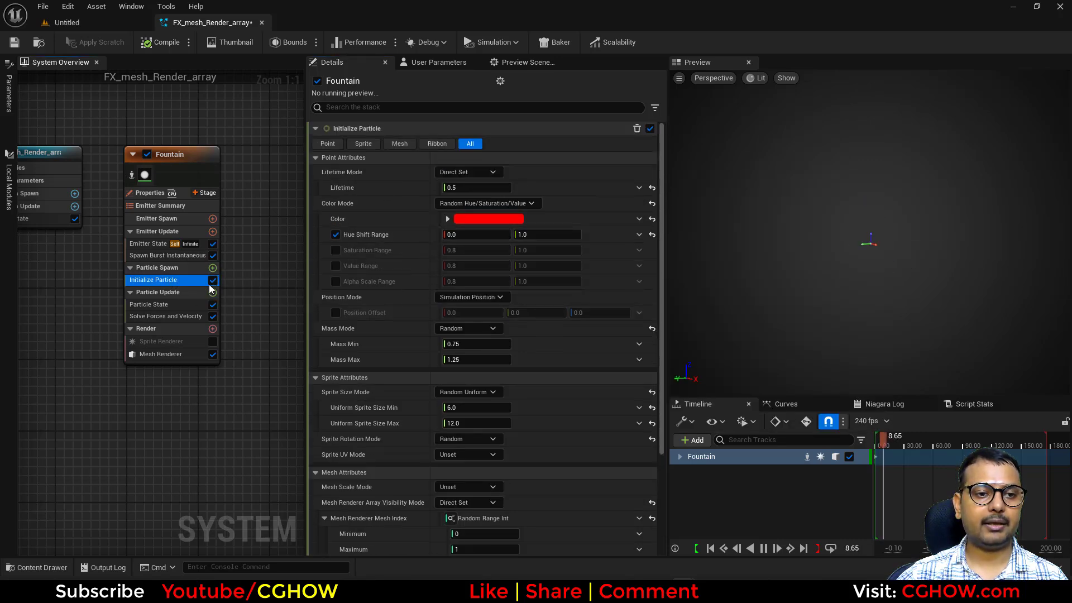
click(167, 255)
click(473, 144)
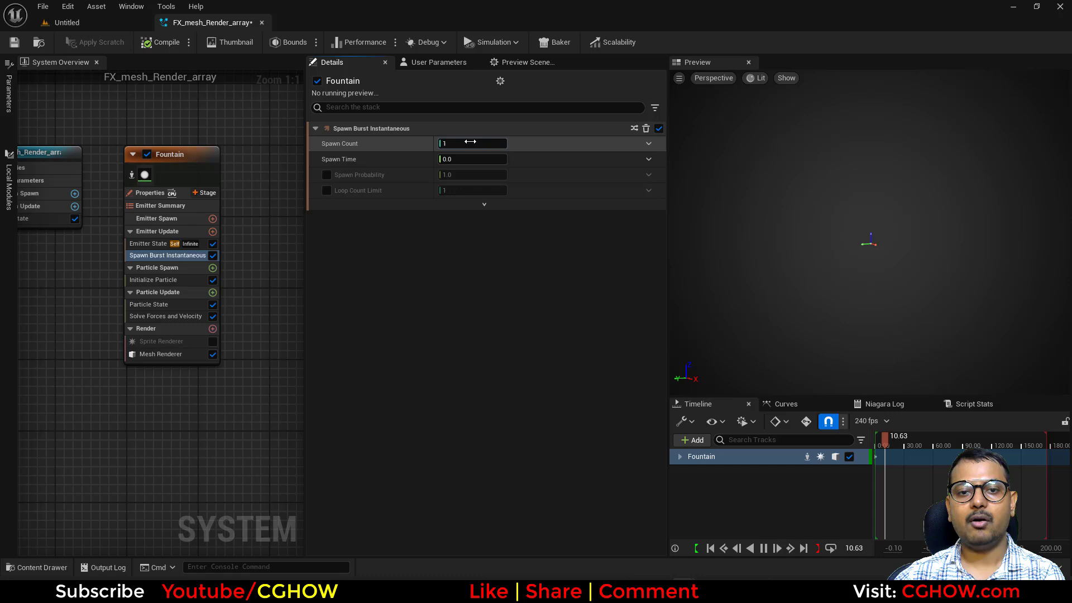
text(5)
key(Return)
click(212, 268)
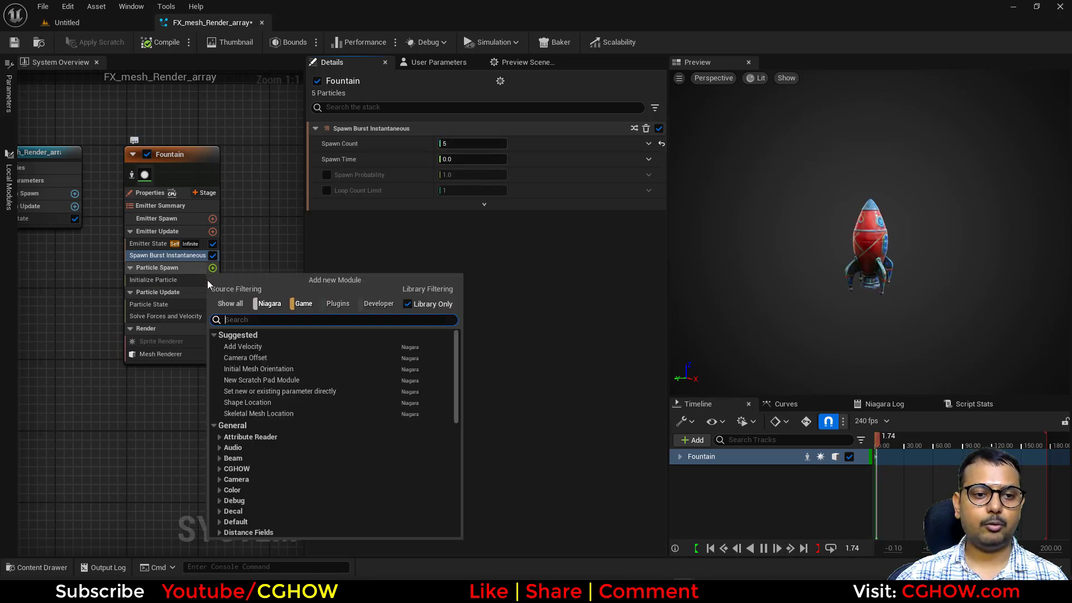
click(262, 400)
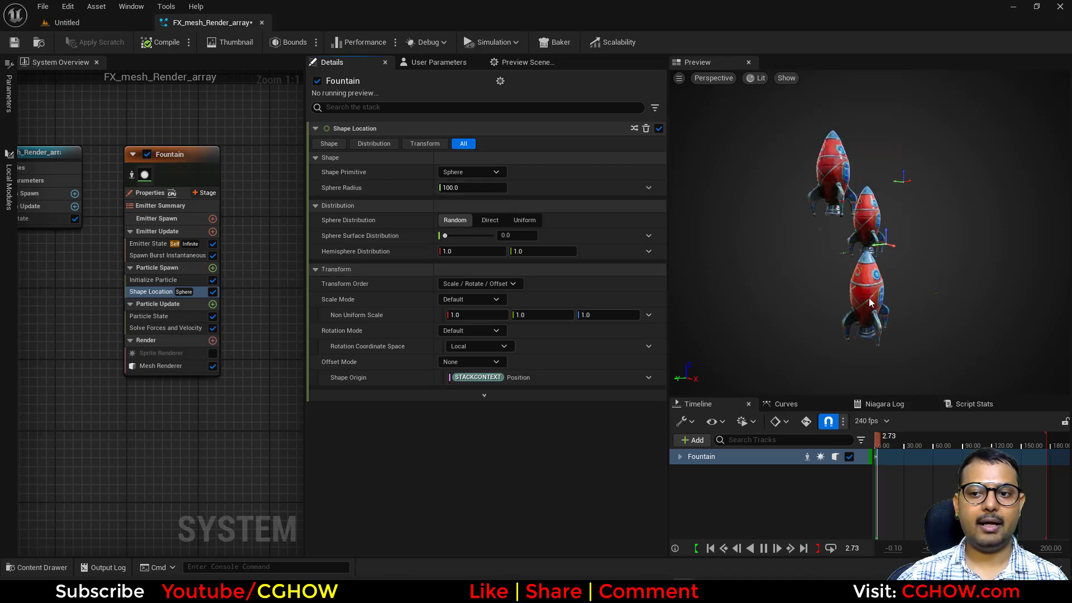
Step: Switch Initialize Particle's mesh Array Visibility Mode to Random
click(135, 281)
scroll(334, 305, down, 3)
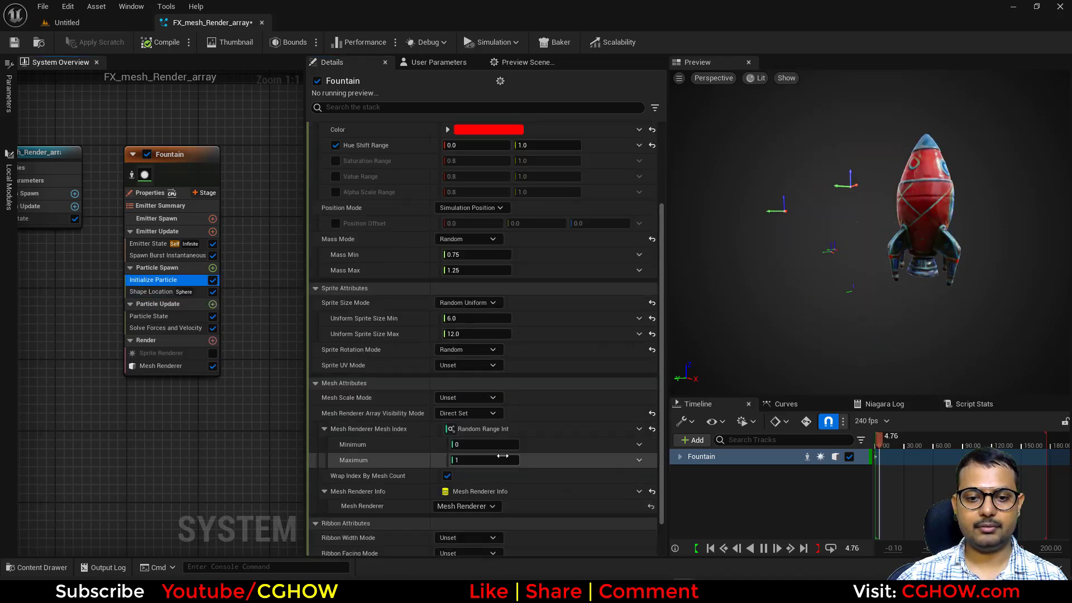
click(492, 413)
click(478, 453)
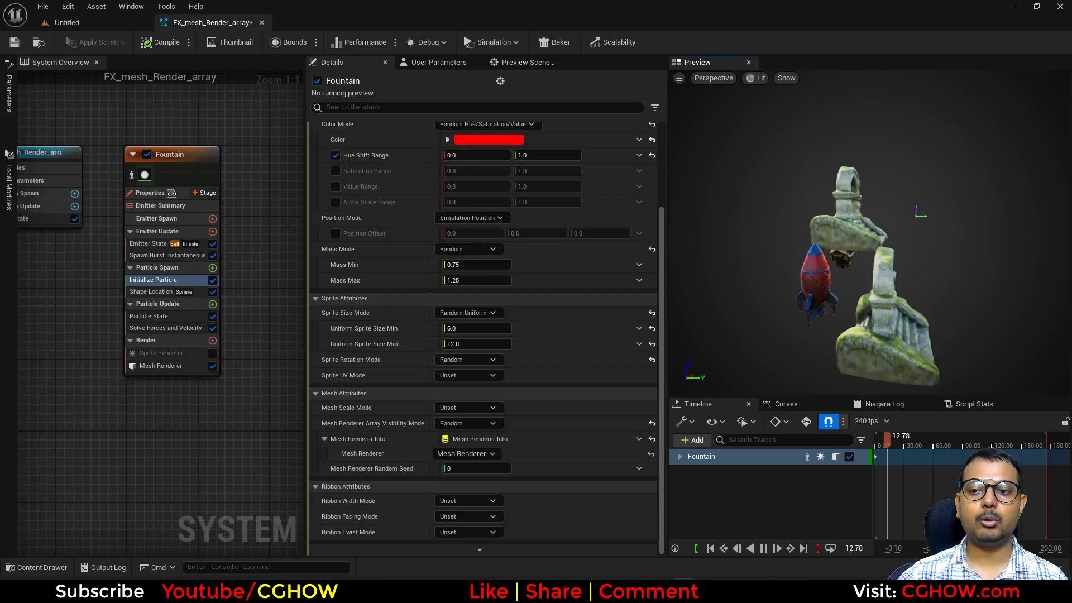
Step: Set visibility to Direct Set and drive Mesh Index with Return Exec Index
click(467, 423)
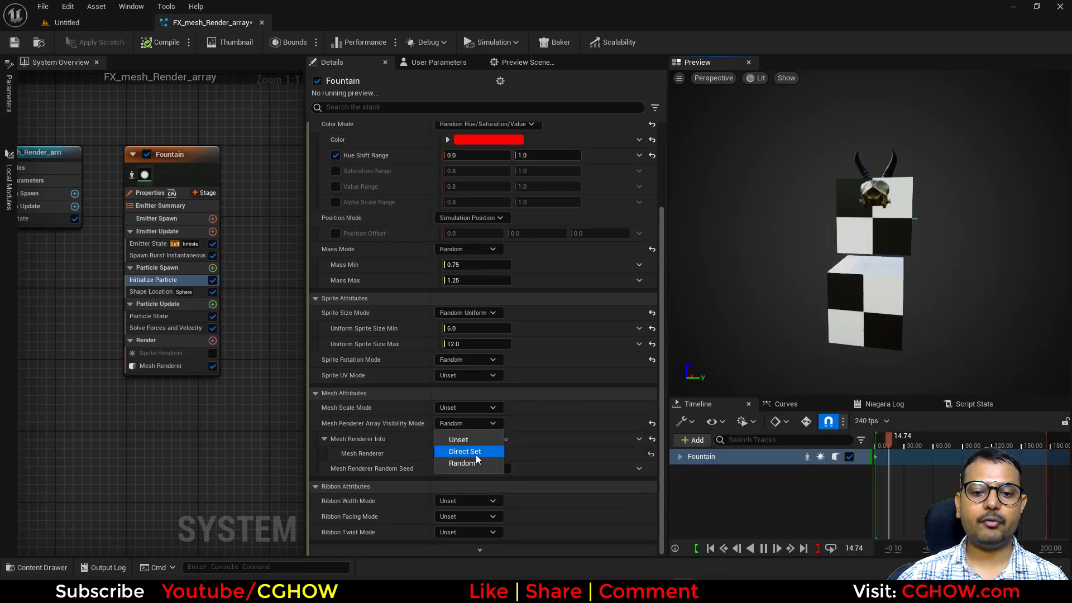
click(455, 445)
click(639, 439)
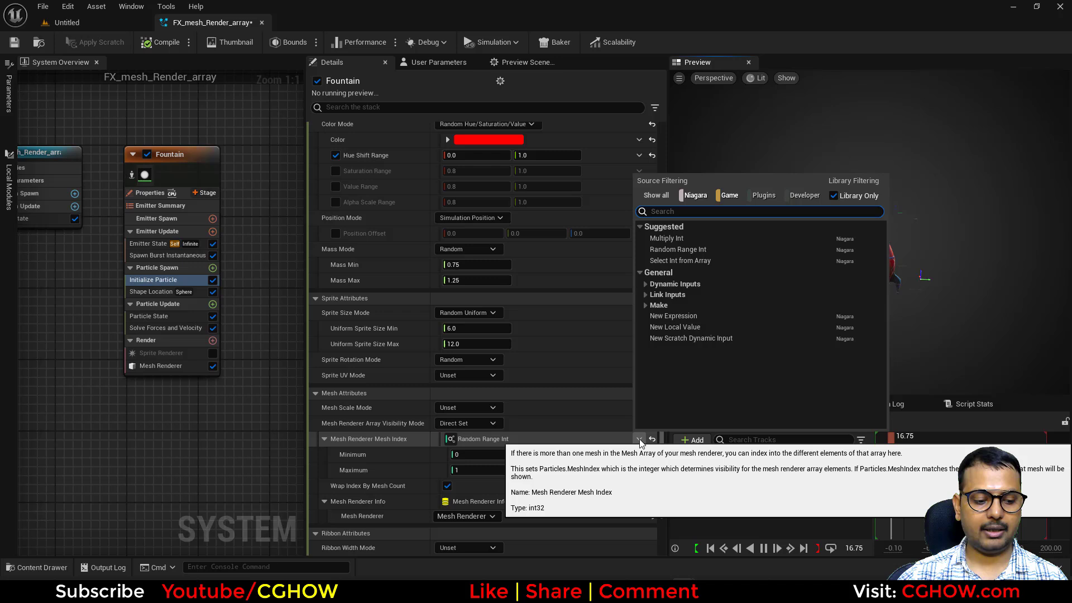
text(exe)
click(691, 236)
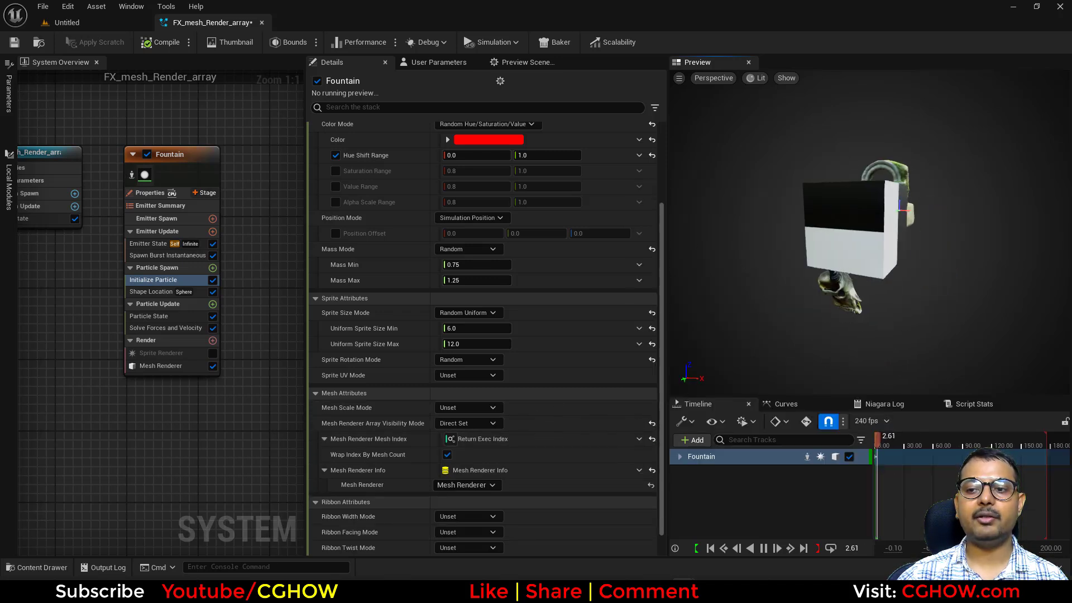
drag(871, 252, 926, 240)
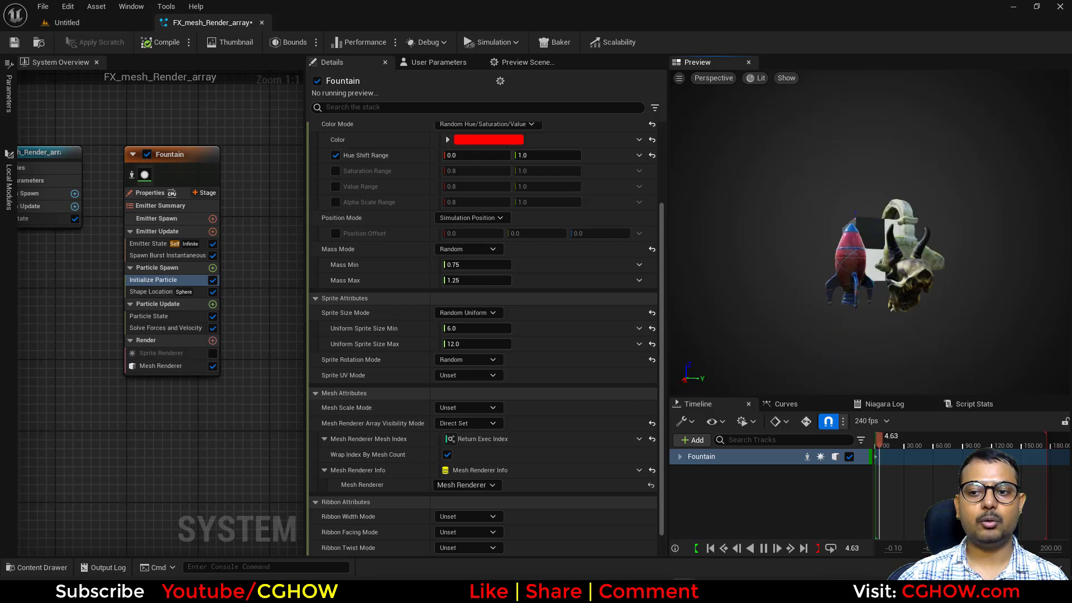
Step: Check the five-mesh array and burst count, keeping mesh visibility on Direct Set
click(162, 367)
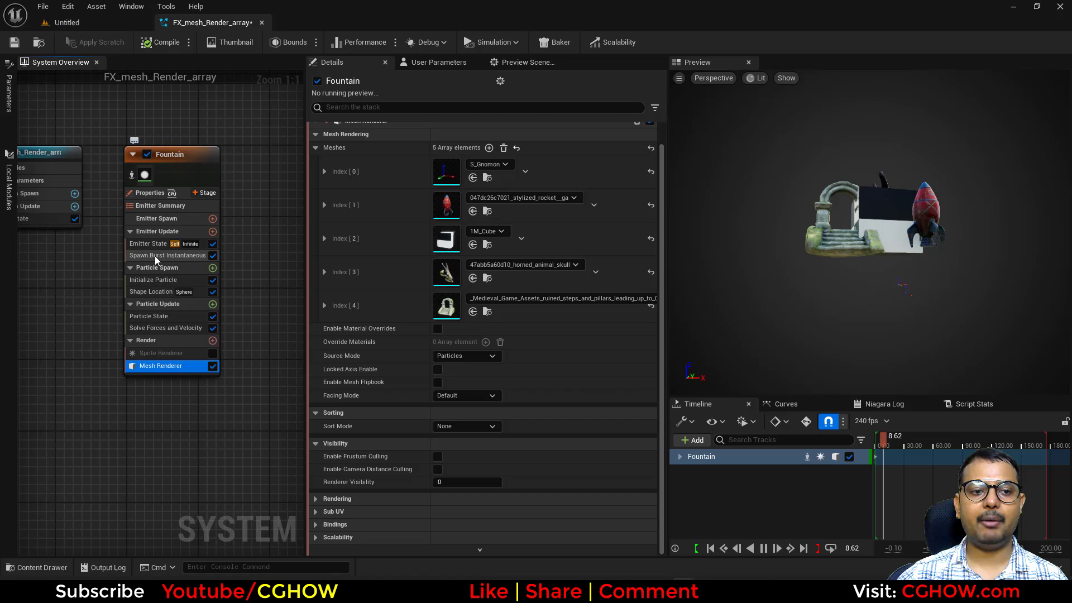
click(162, 255)
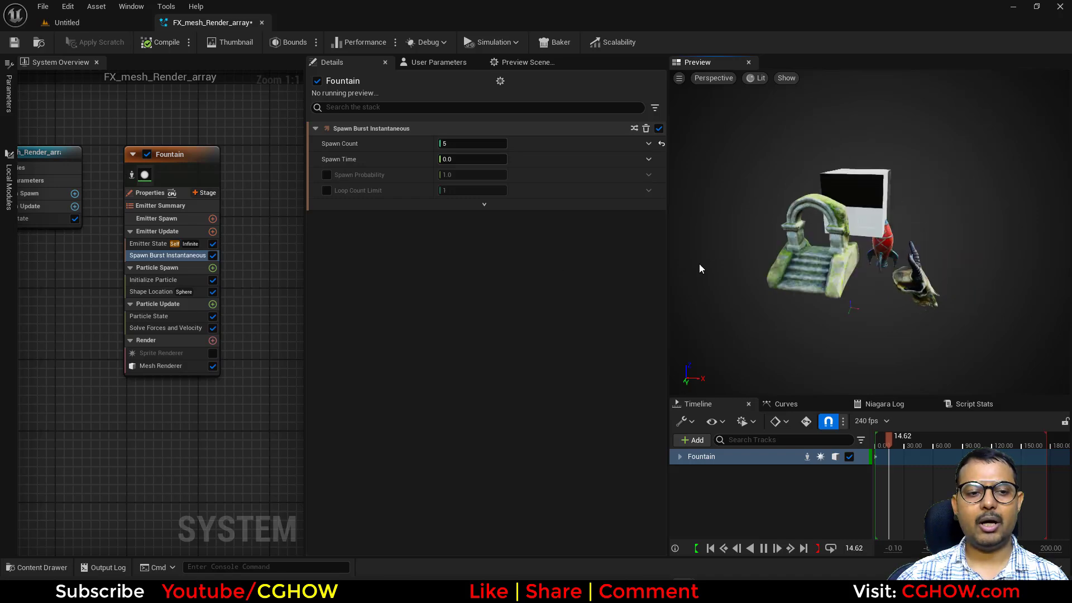
click(154, 280)
scroll(455, 437, down, 5)
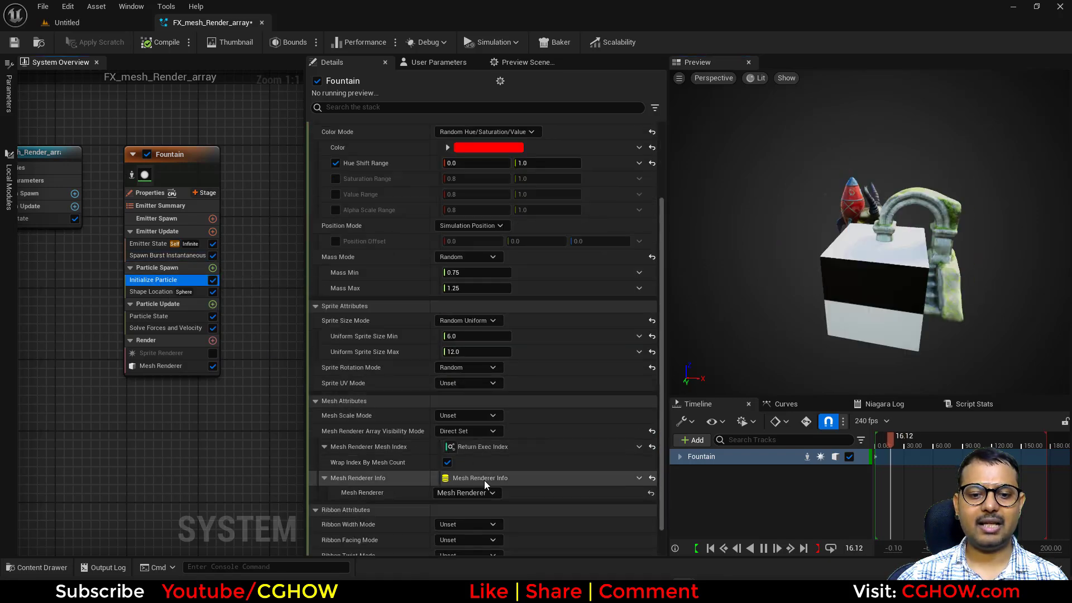
click(455, 434)
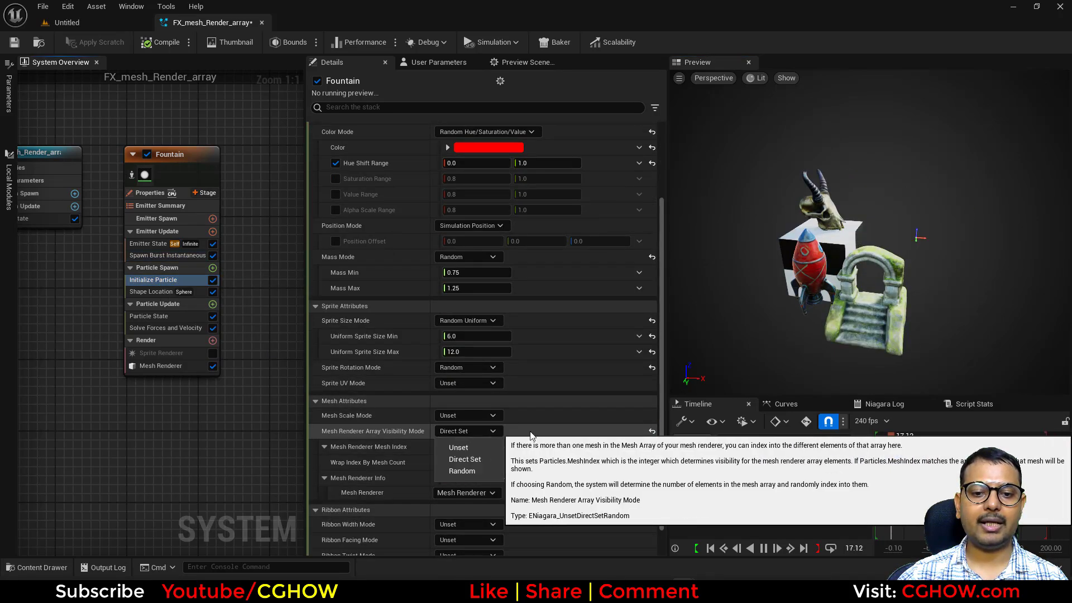
click(480, 460)
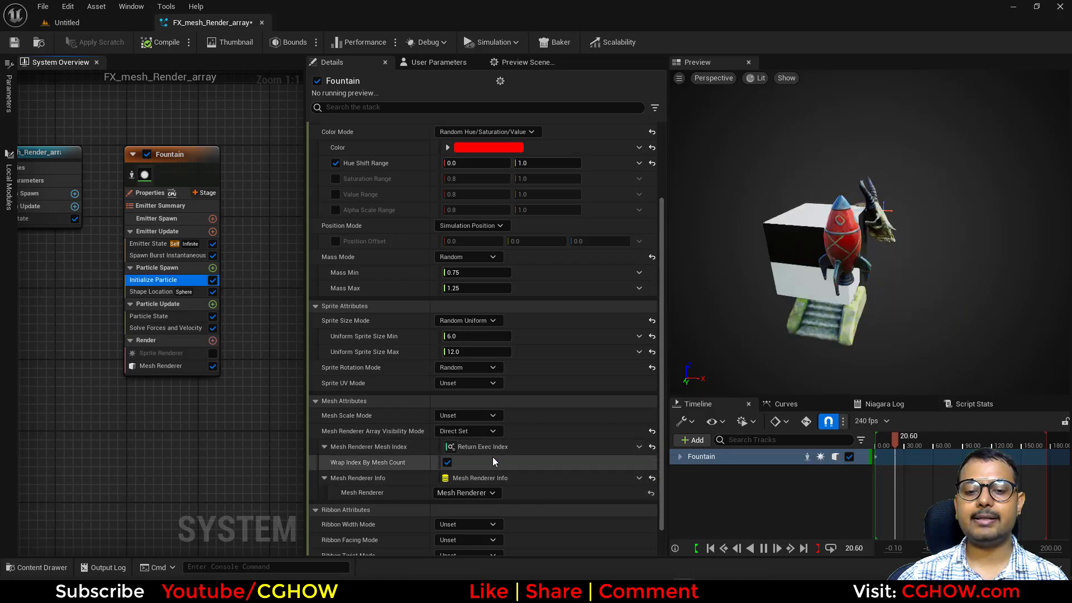